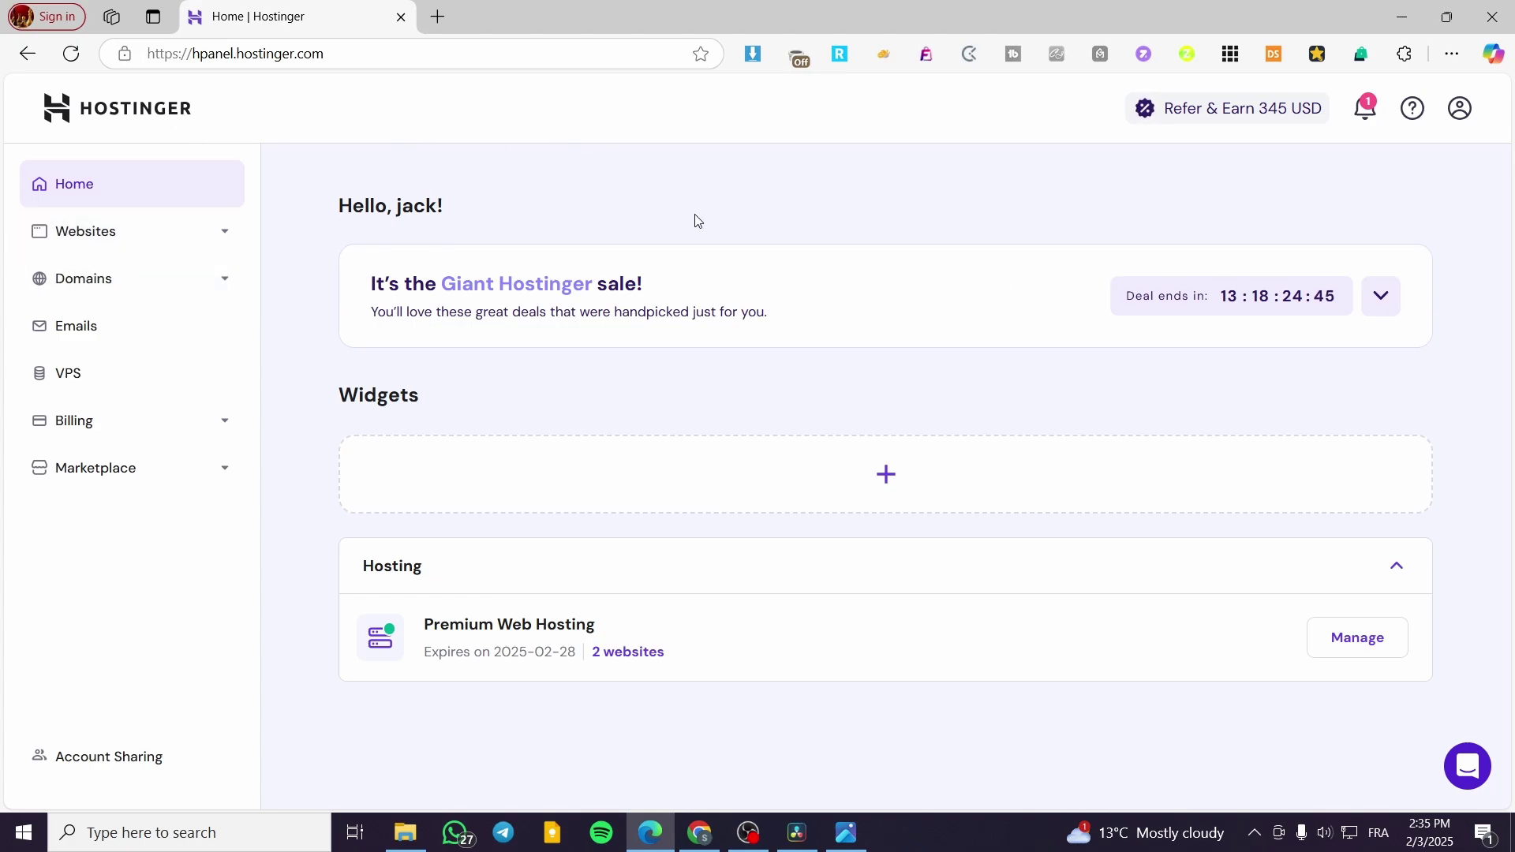
# - Open the hosted websites list from the Websites sidebar section and scroll to jacksclothing.xyz
pyautogui.click(71, 237)
pyautogui.click(84, 282)
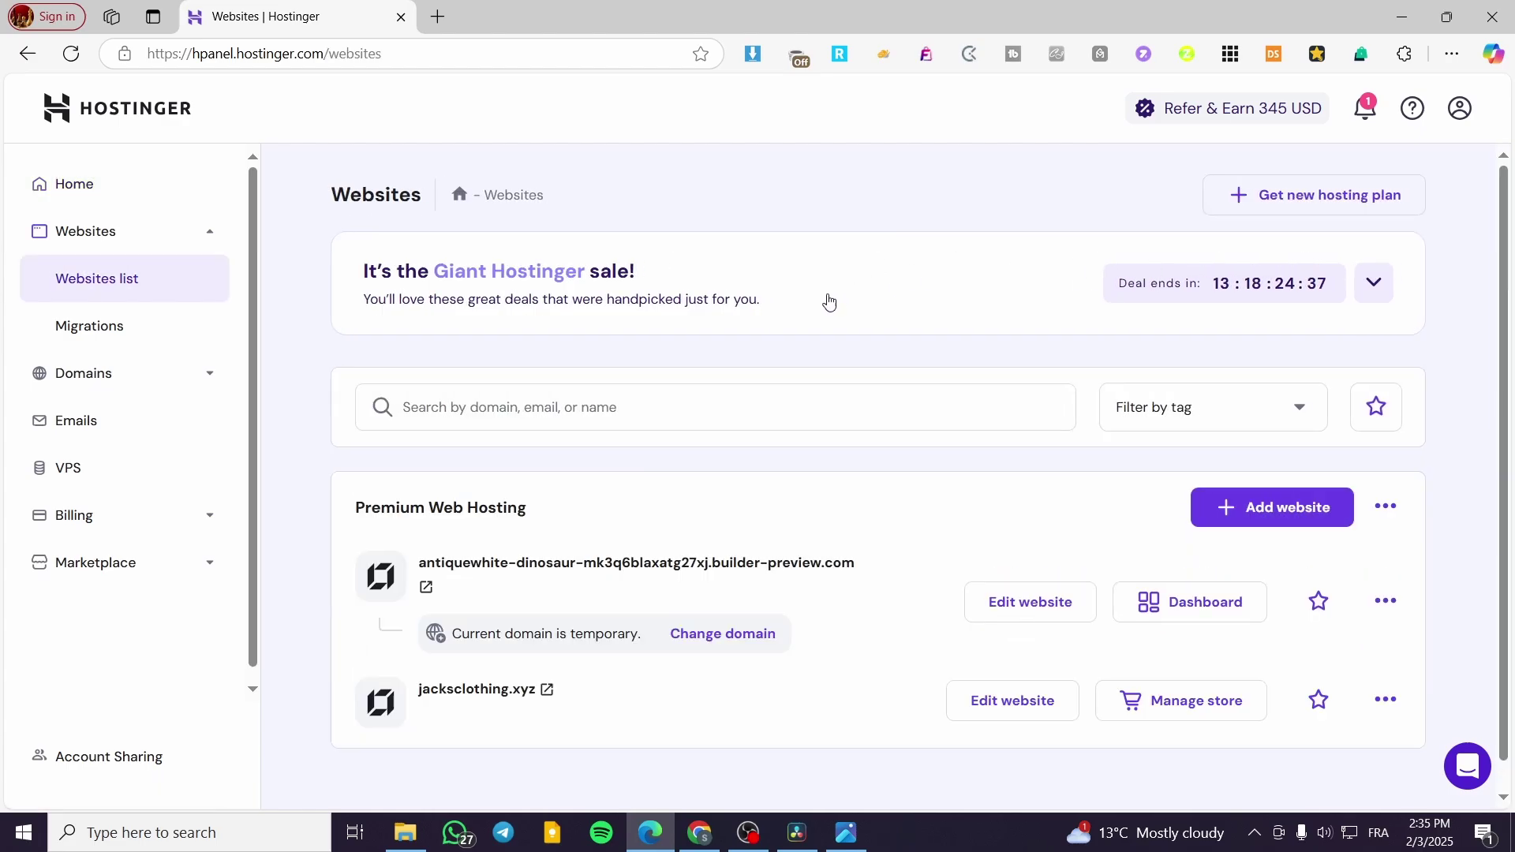
pyautogui.scroll(-1, 821, 386)
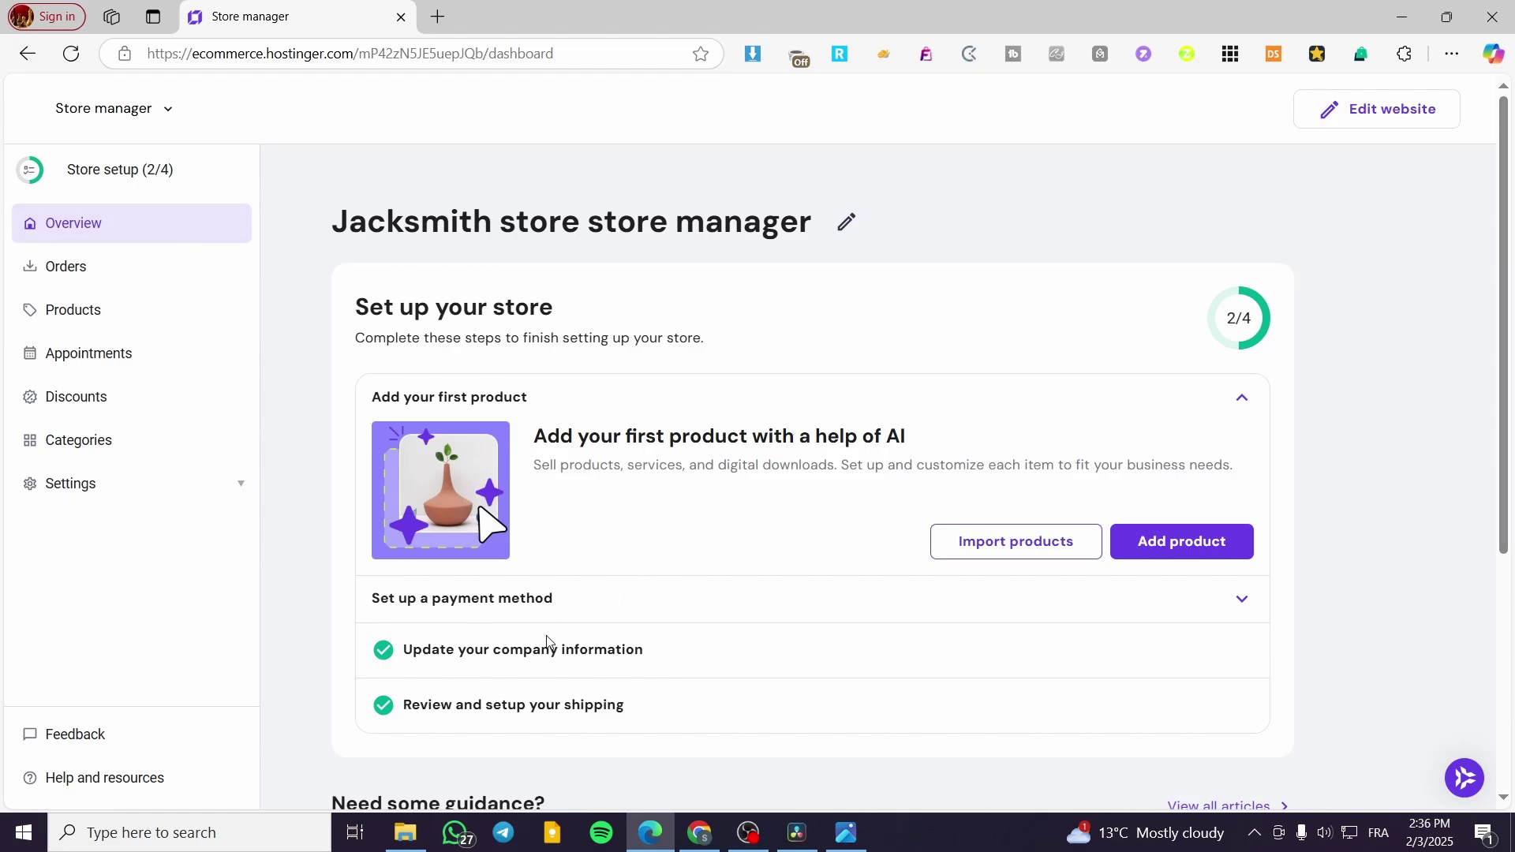
# - Go to Settings > Payments and review the PayPal, Stripe and manual payment options
pyautogui.click(430, 605)
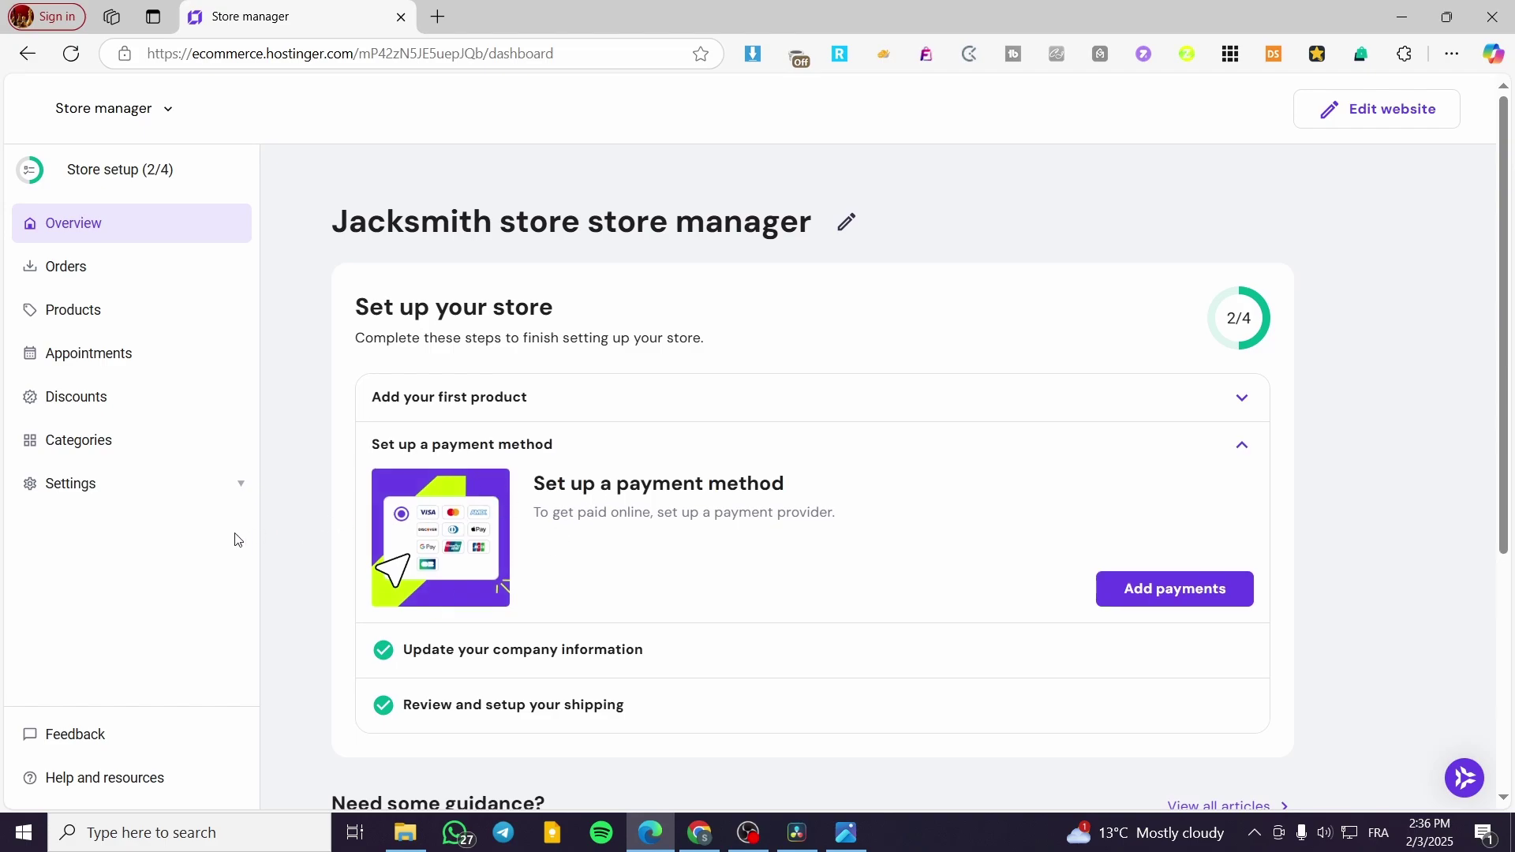
pyautogui.click(233, 493)
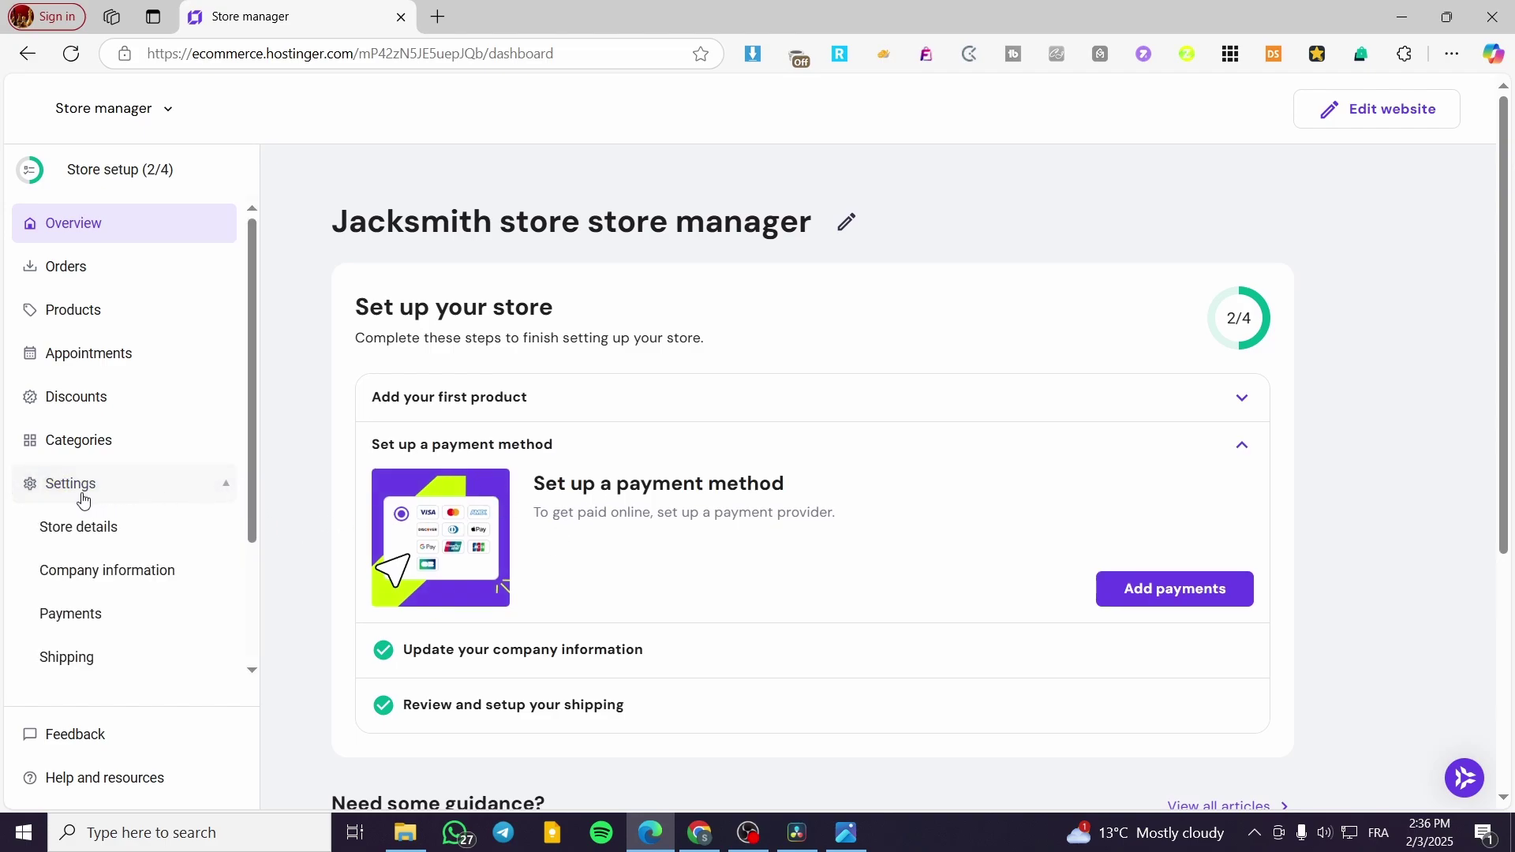
pyautogui.scroll(-2, 84, 513)
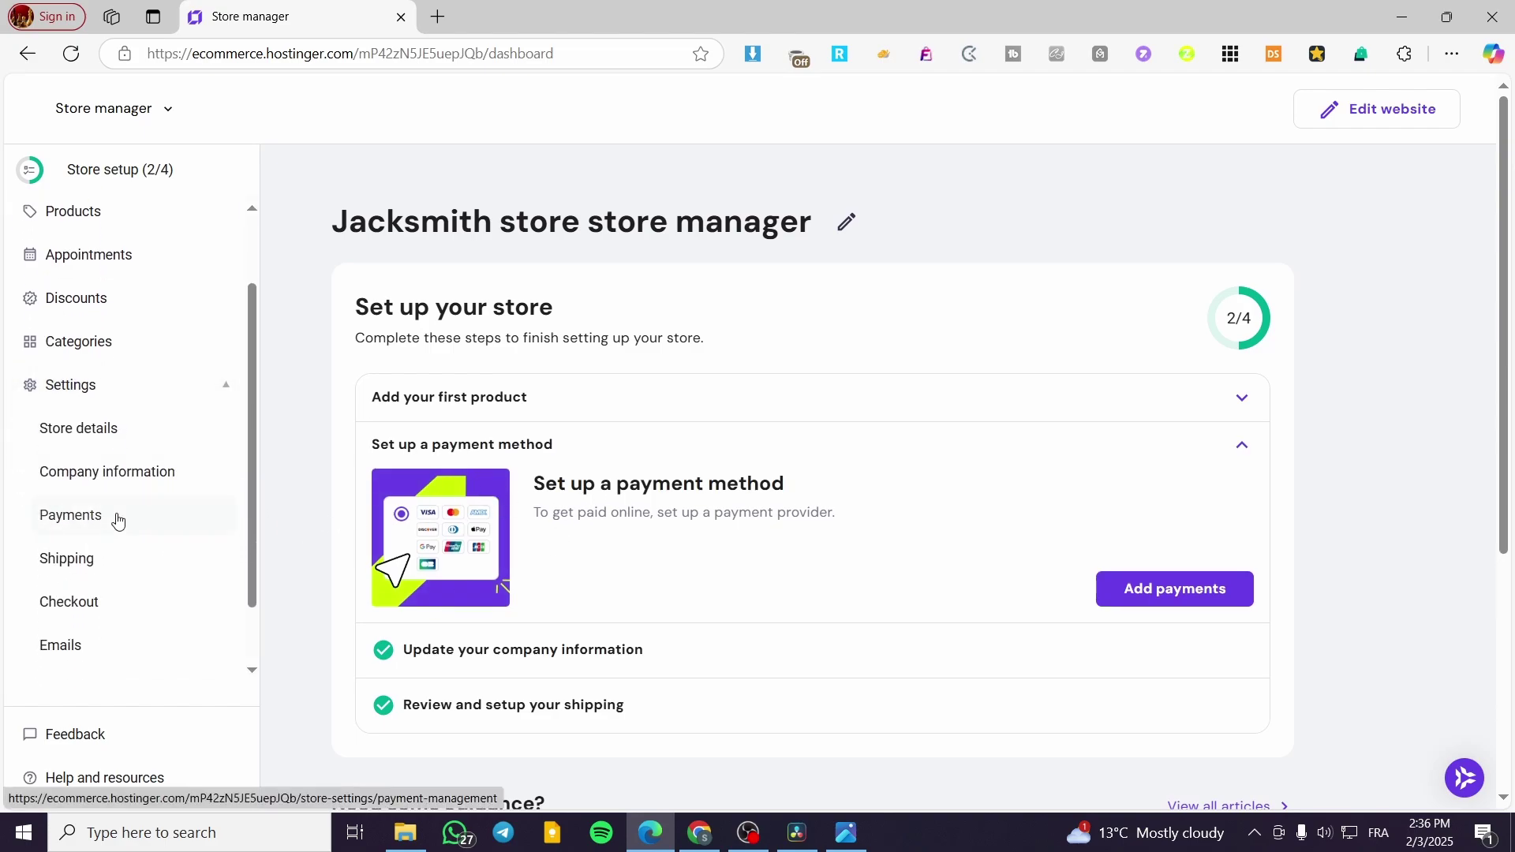
pyautogui.click(81, 562)
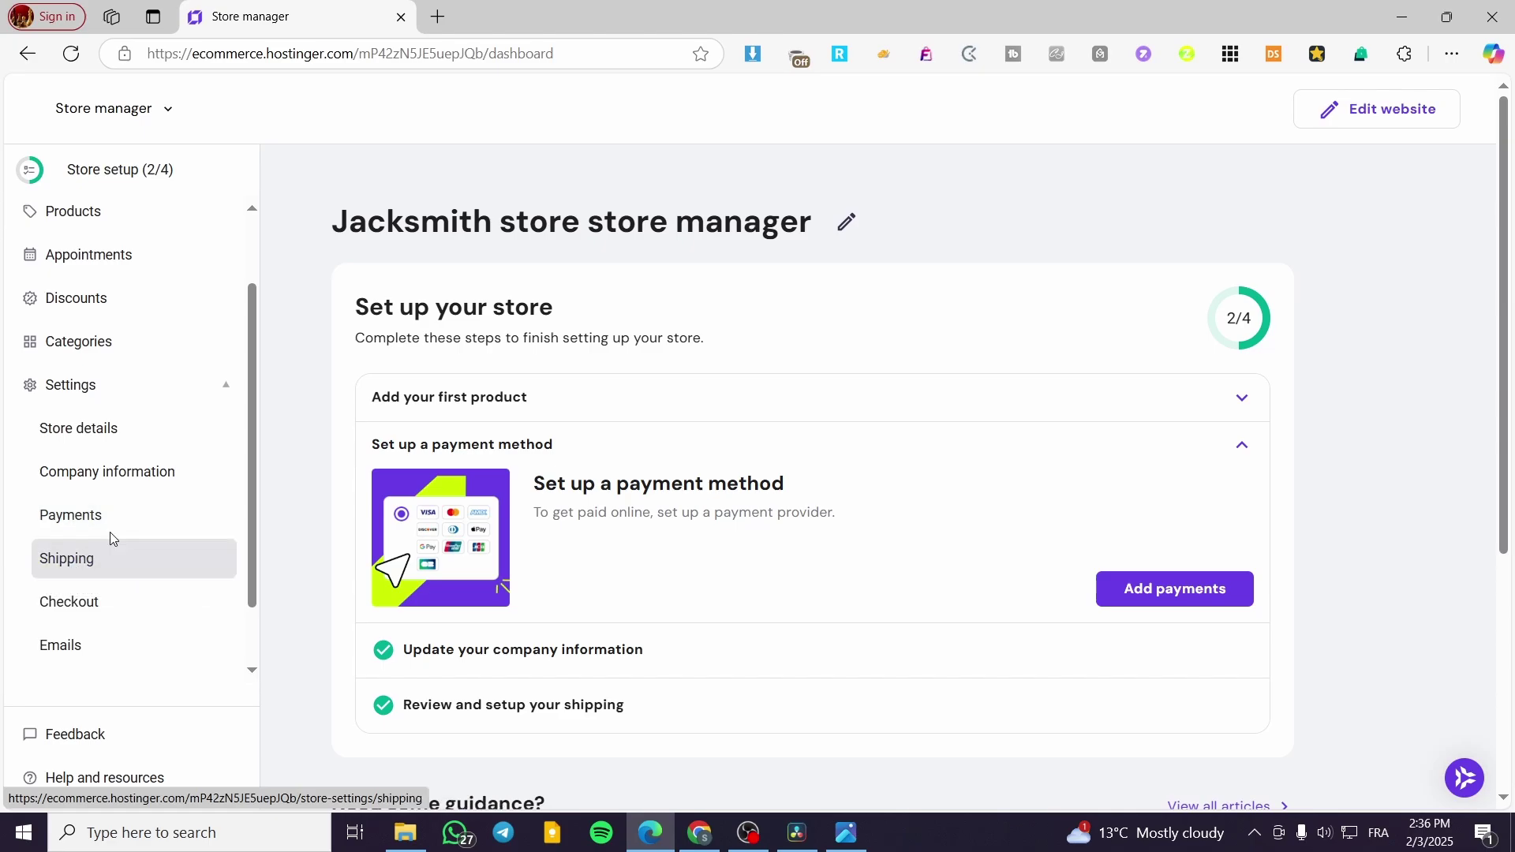
pyautogui.click(143, 518)
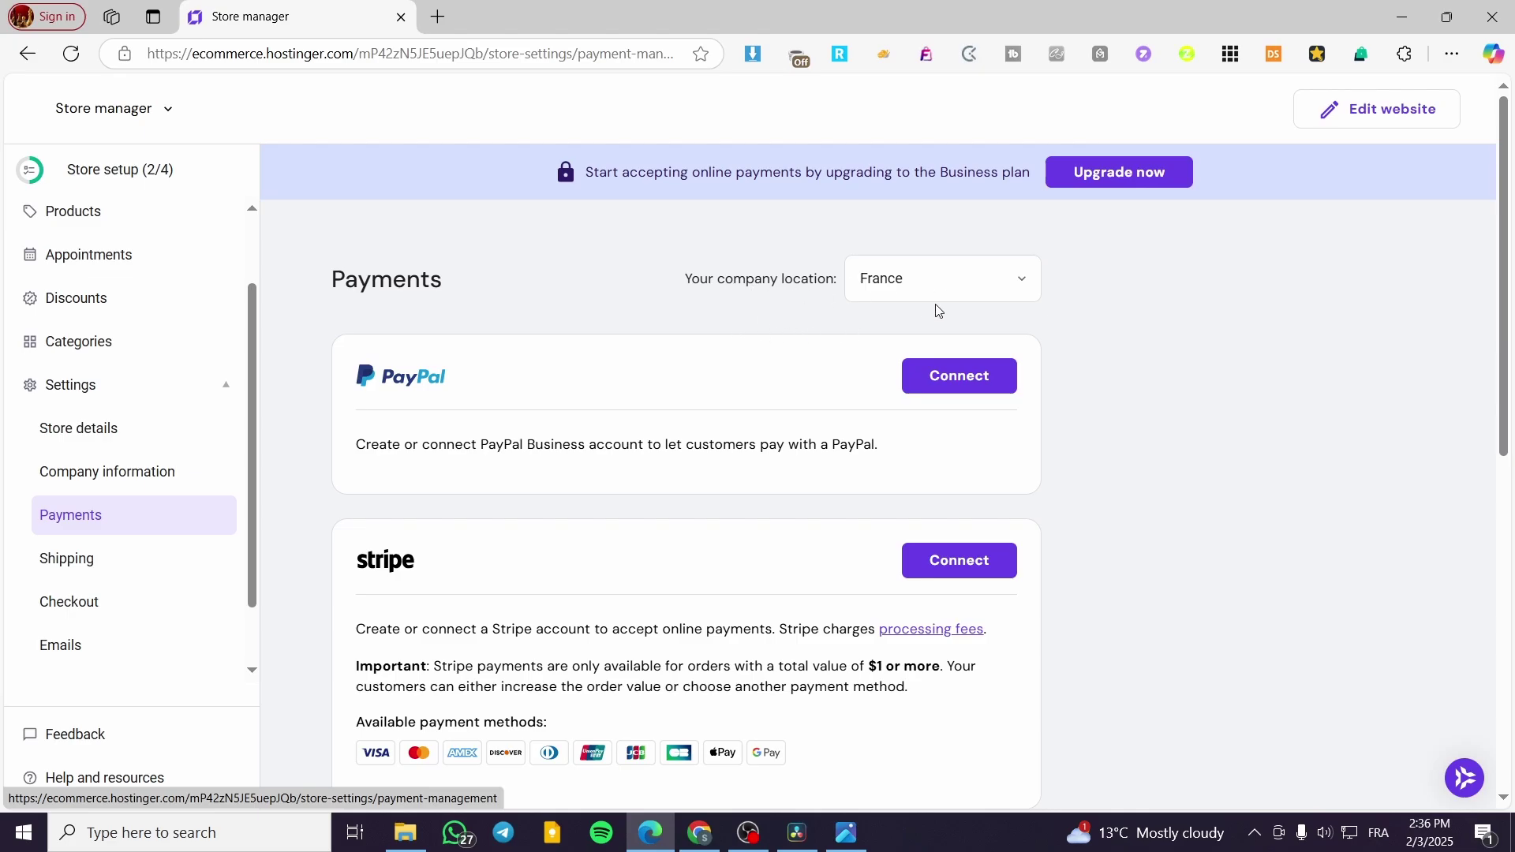
pyautogui.scroll(-4, 542, 497)
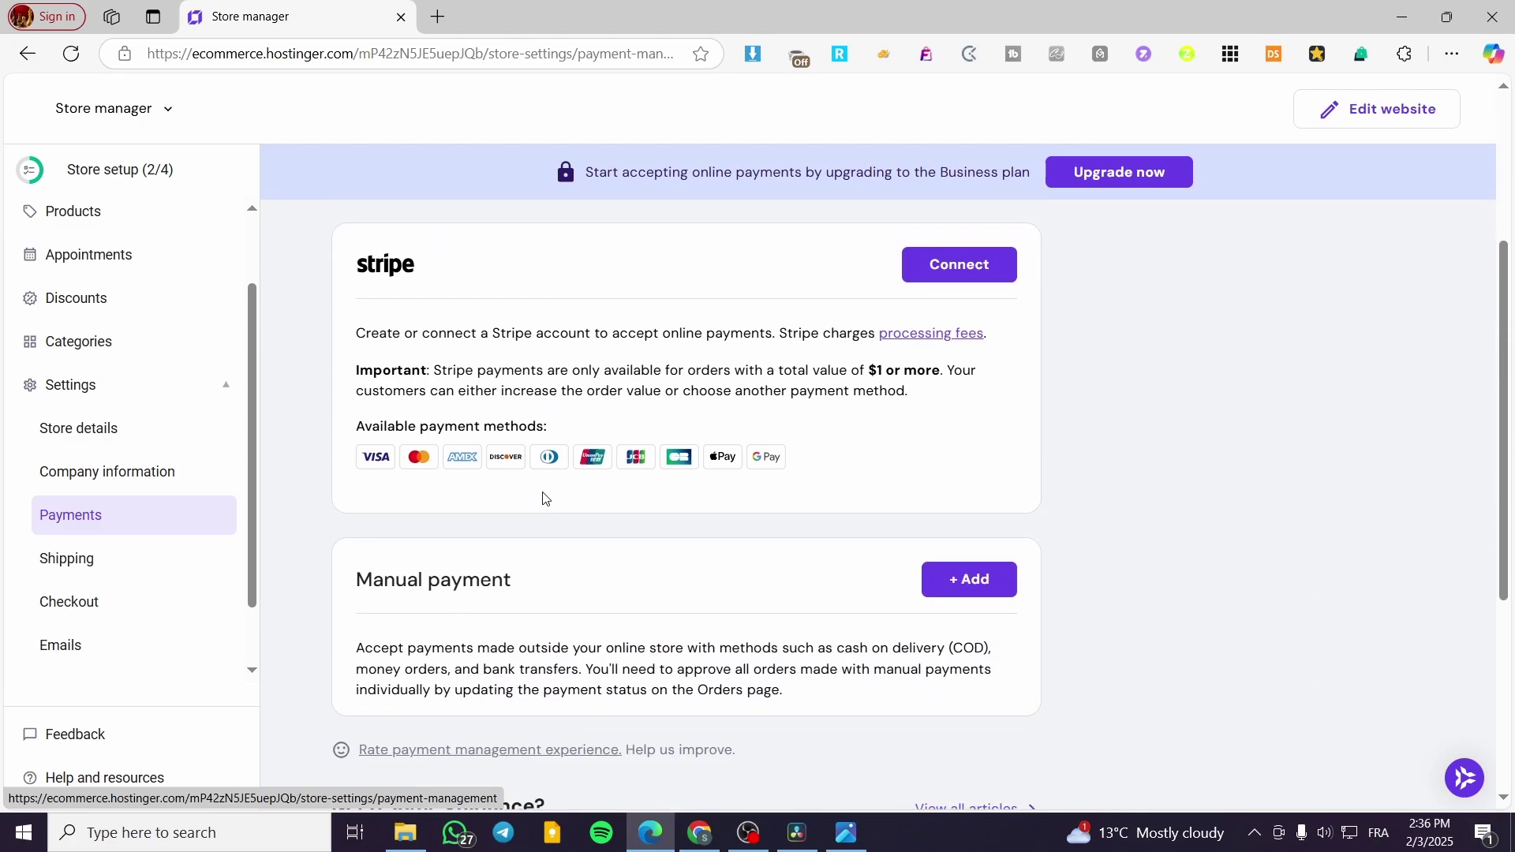
pyautogui.scroll(2, 811, 562)
pyautogui.scroll(2, 811, 562)
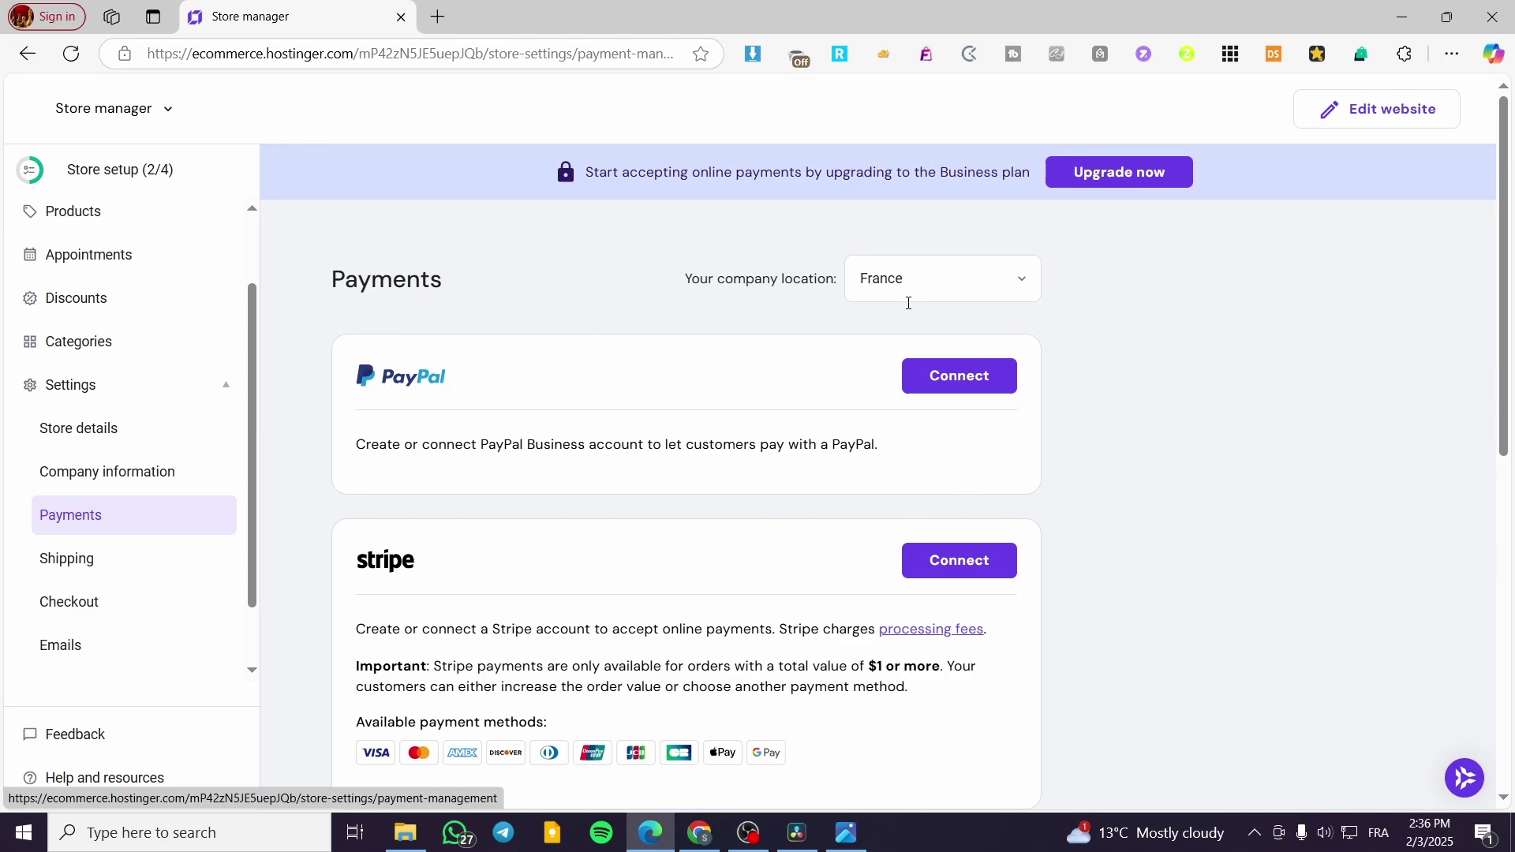
pyautogui.scroll(-4, 372, 535)
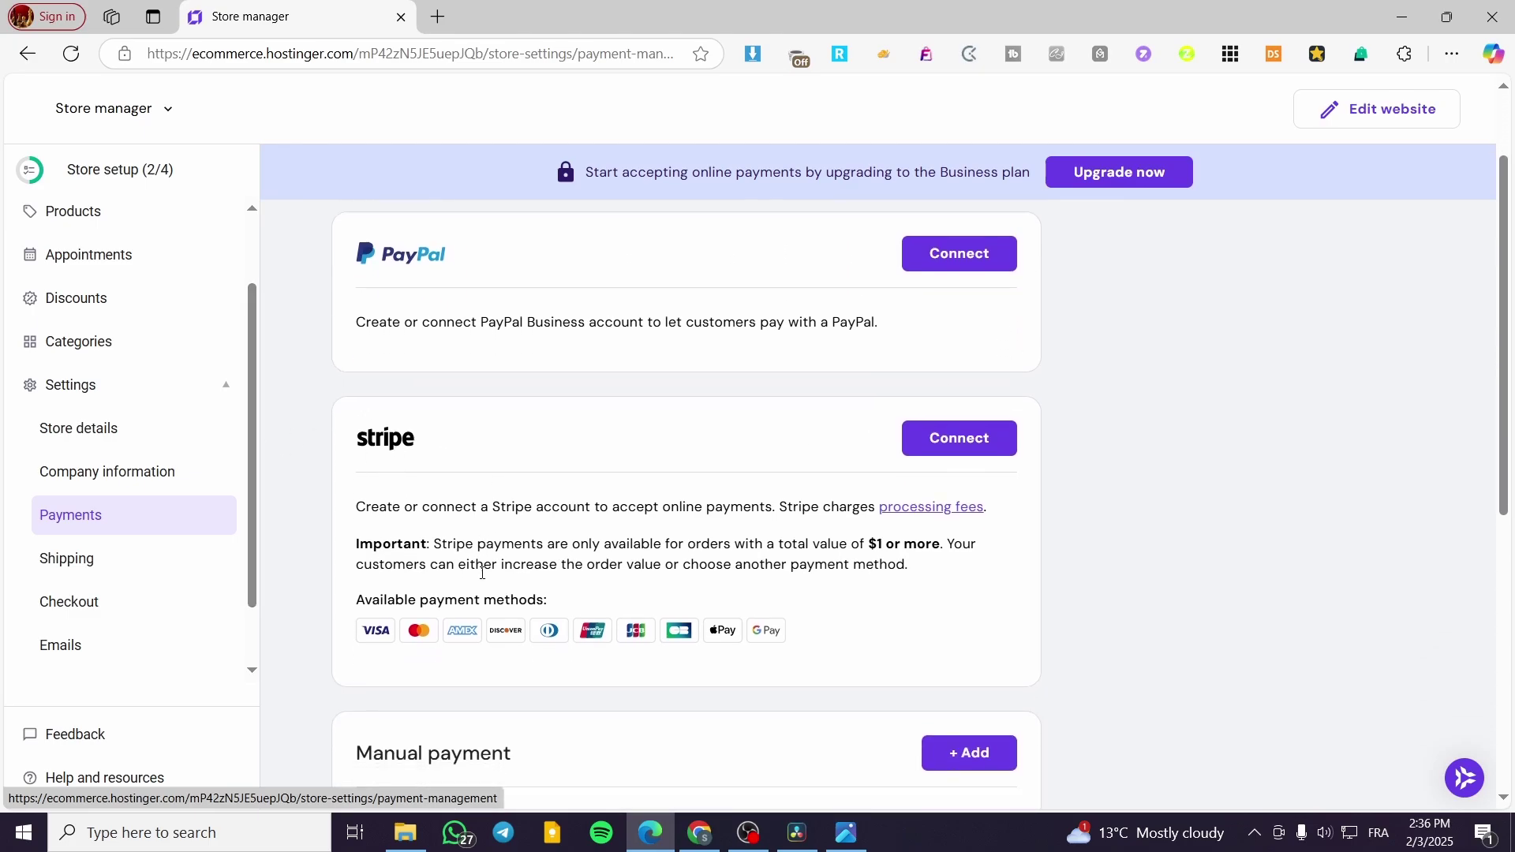
pyautogui.scroll(4, 524, 602)
# - Change the company location from France to United States and review the payment providers
pyautogui.click(1017, 286)
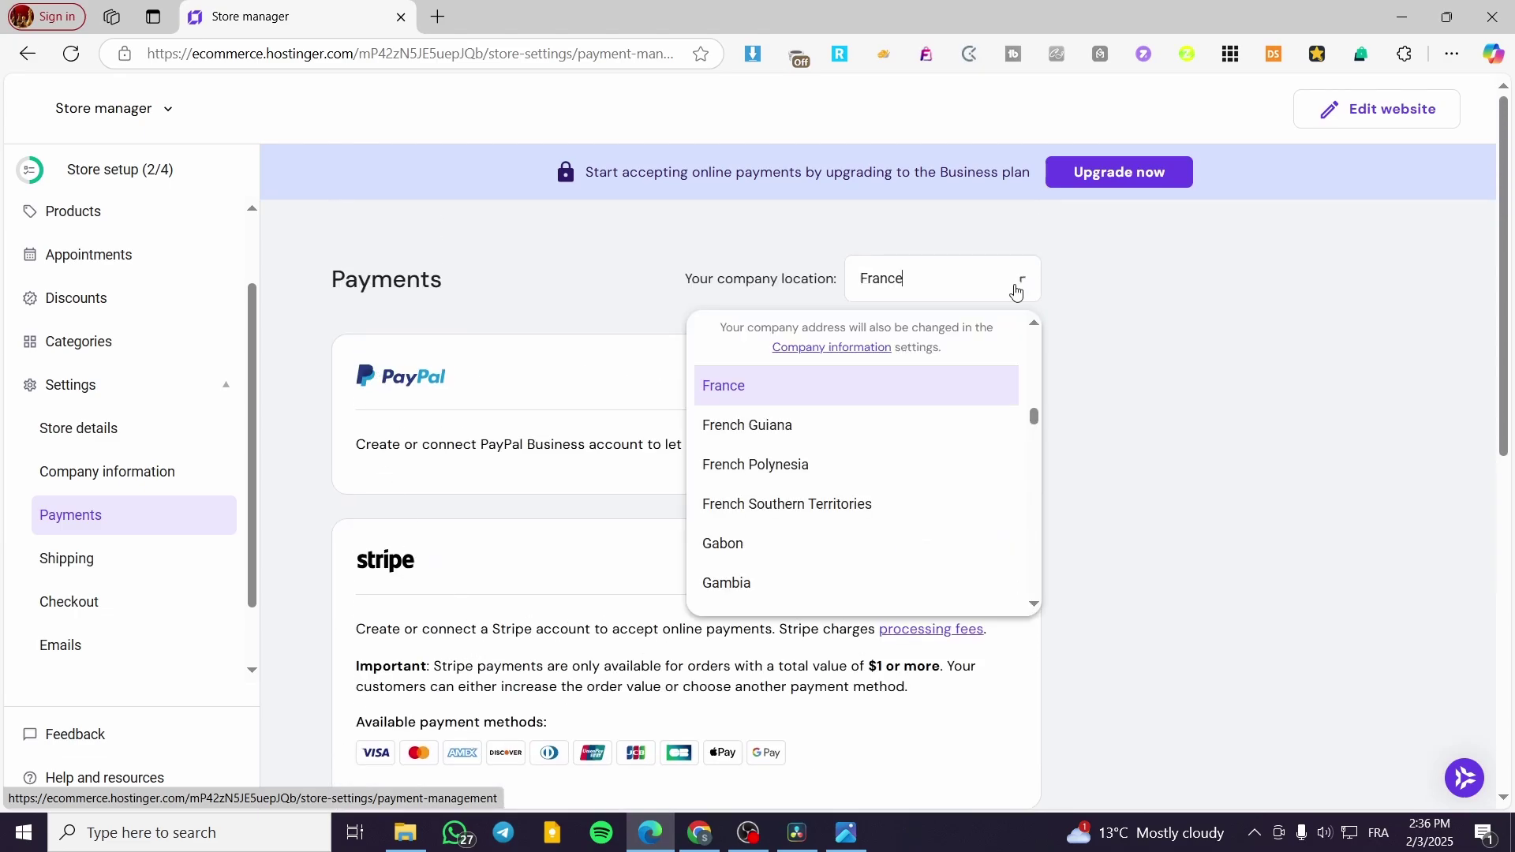
pyautogui.scroll(-2, 915, 521)
pyautogui.scroll(-2, 915, 521)
pyautogui.moveTo(932, 282); pyautogui.dragTo(778, 299)
pyautogui.write('Unit')
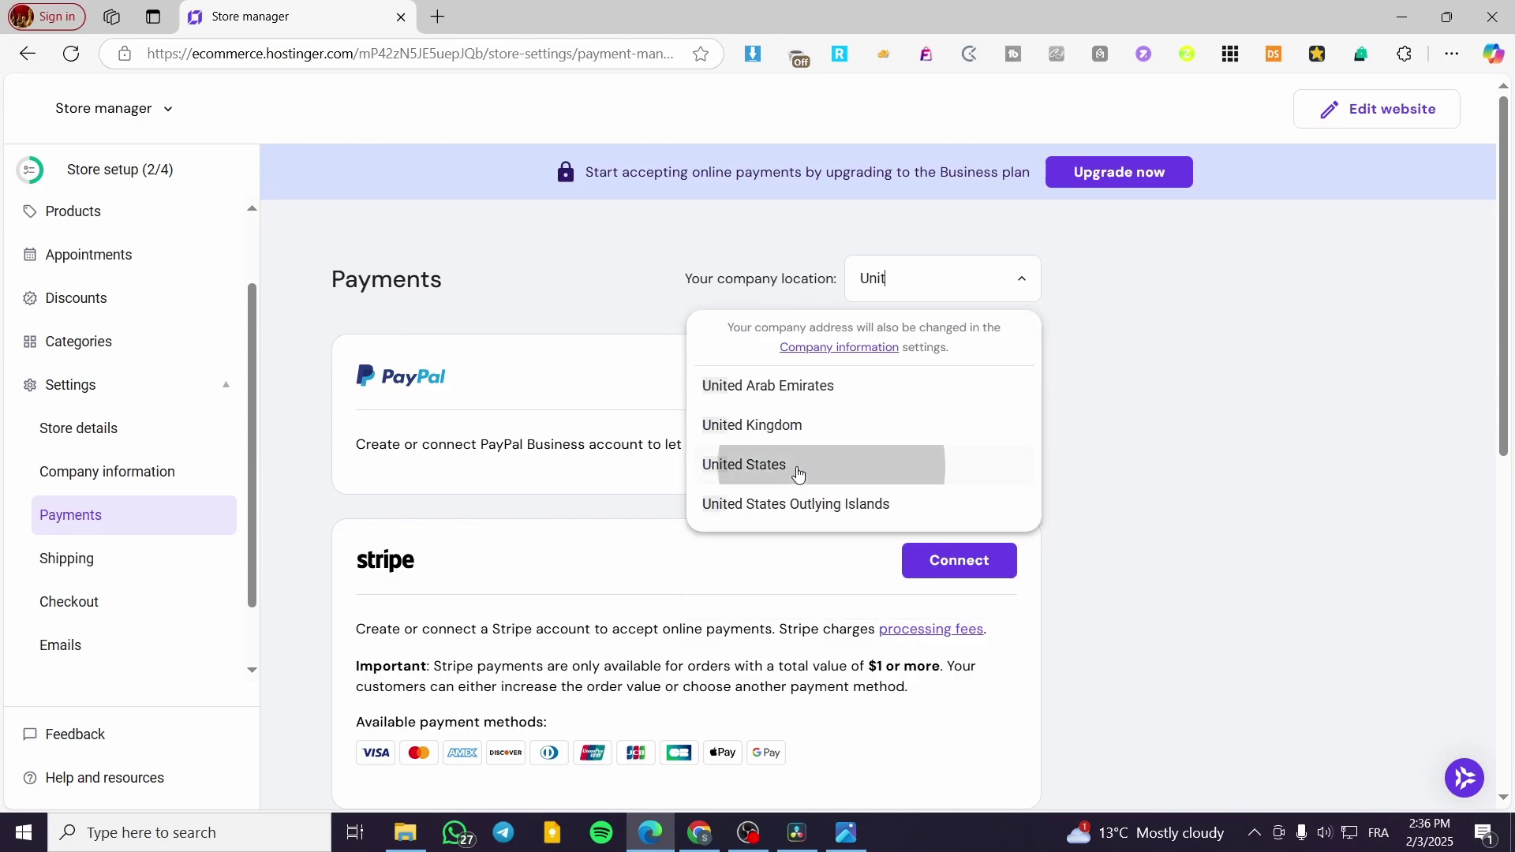
pyautogui.click(789, 467)
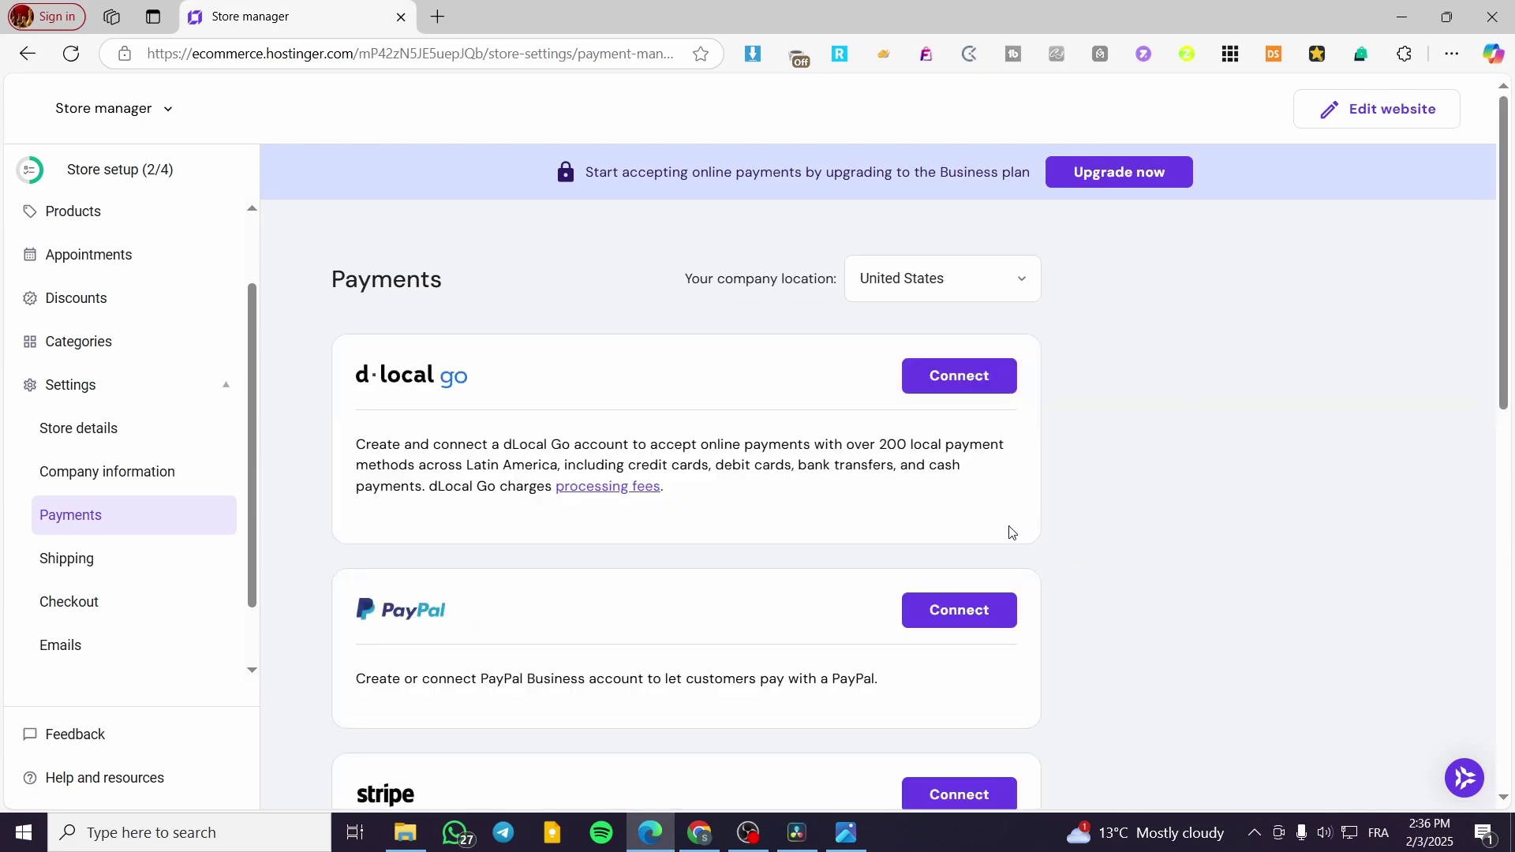
pyautogui.scroll(-1, 880, 557)
pyautogui.scroll(-4, 1001, 362)
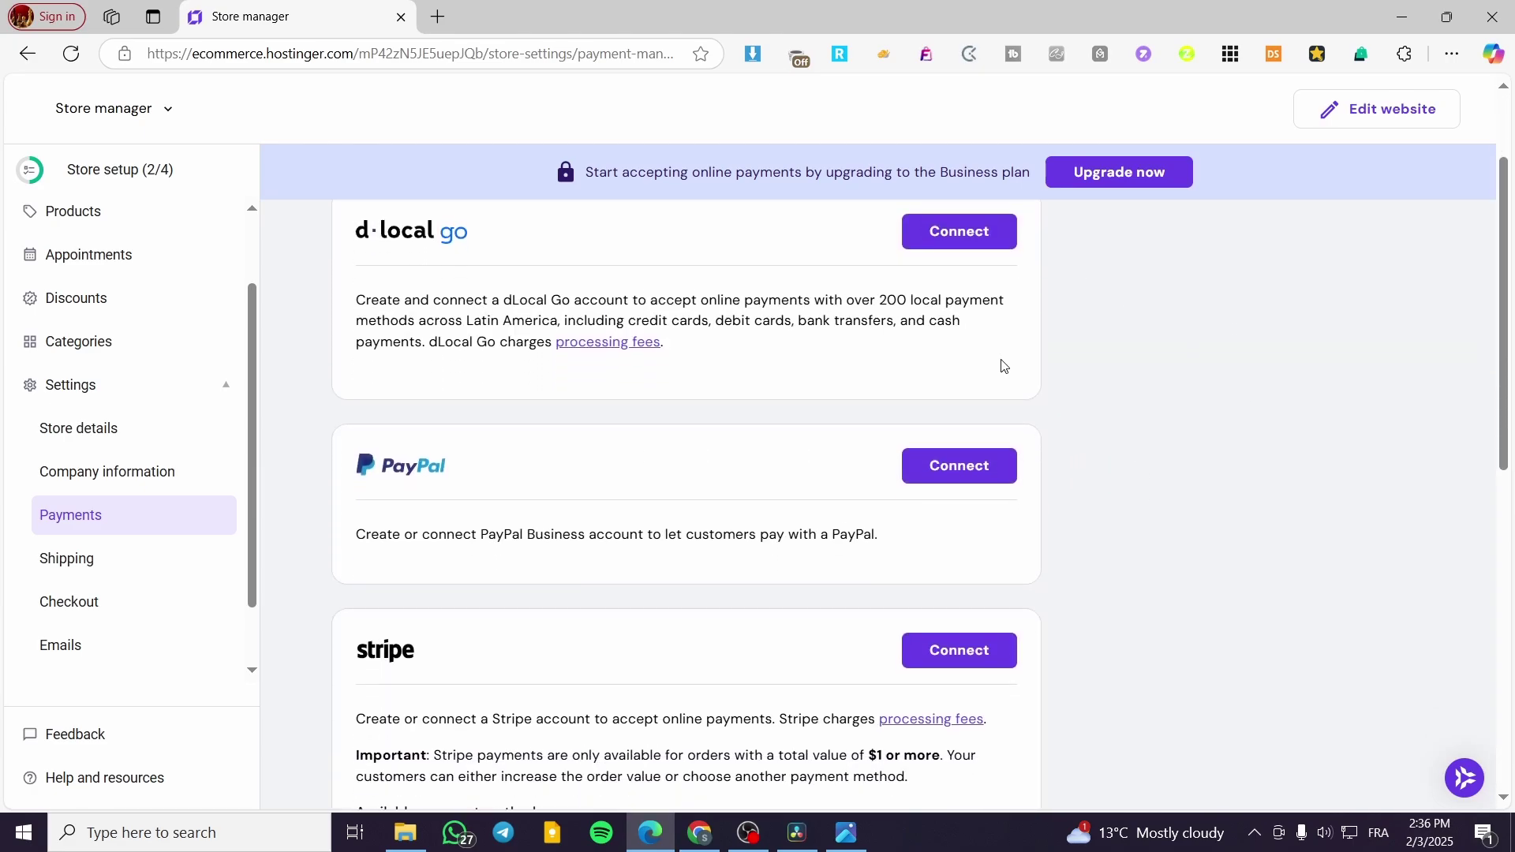
pyautogui.scroll(-3, 469, 478)
pyautogui.scroll(8, 822, 524)
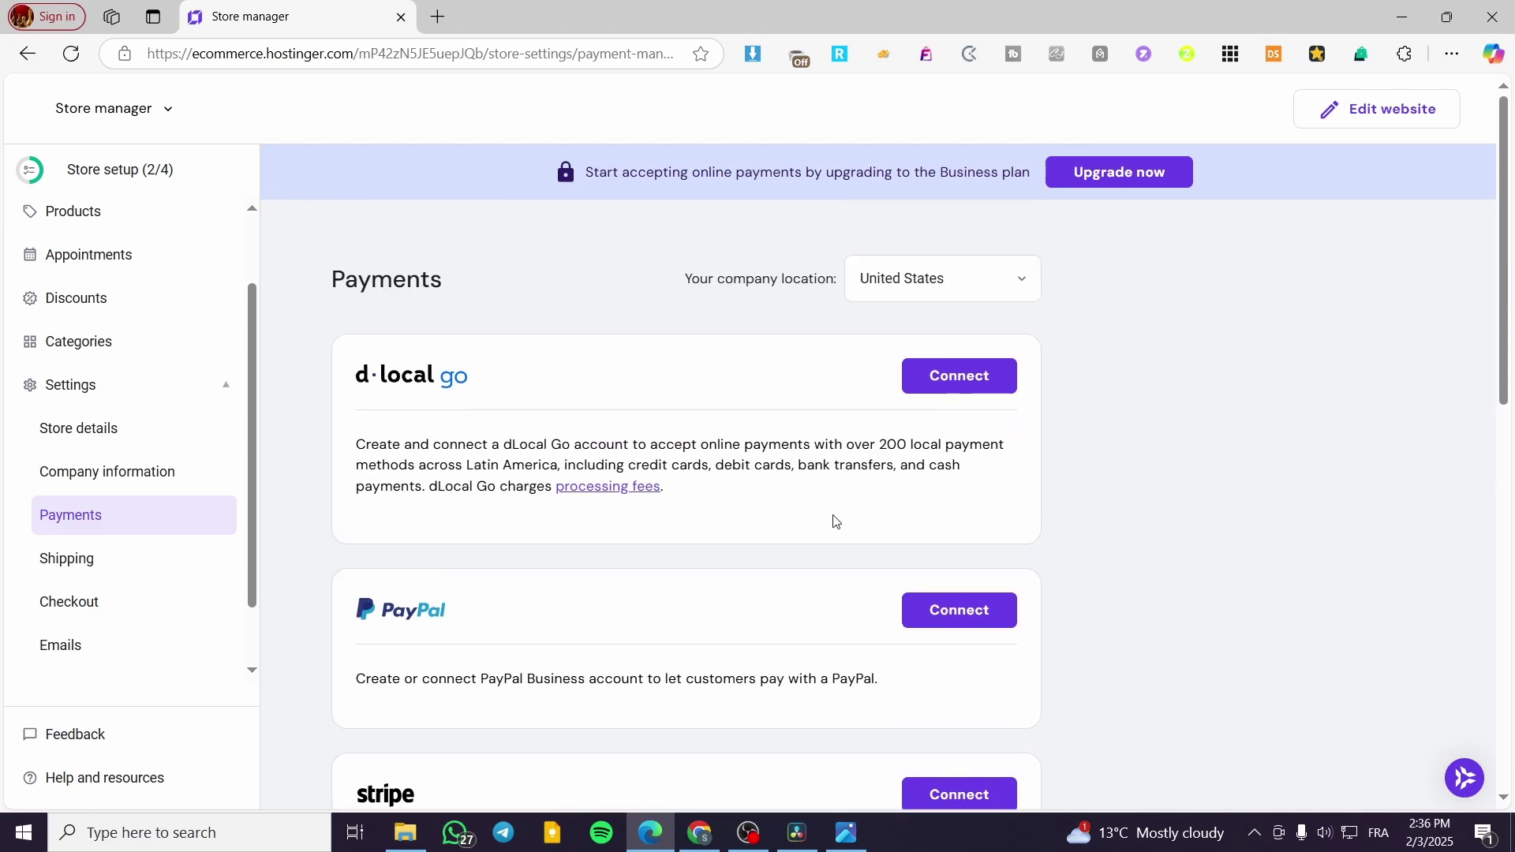
pyautogui.scroll(-2, 474, 535)
pyautogui.scroll(2, 887, 524)
# - Set the company location back to France and recheck the PayPal and Stripe cards
pyautogui.click(816, 283)
pyautogui.write('france')
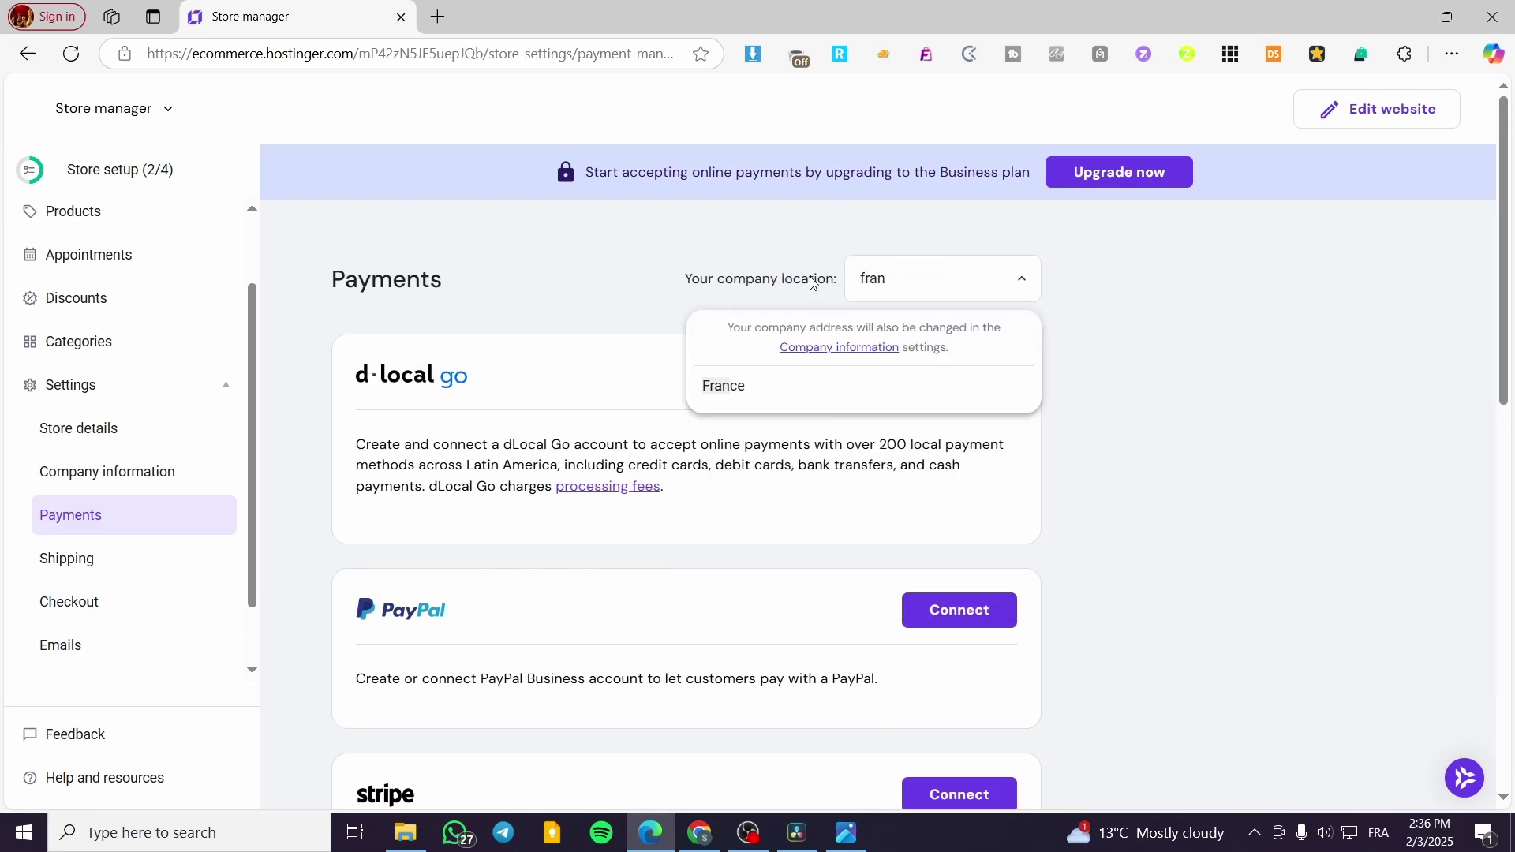
pyautogui.click(775, 392)
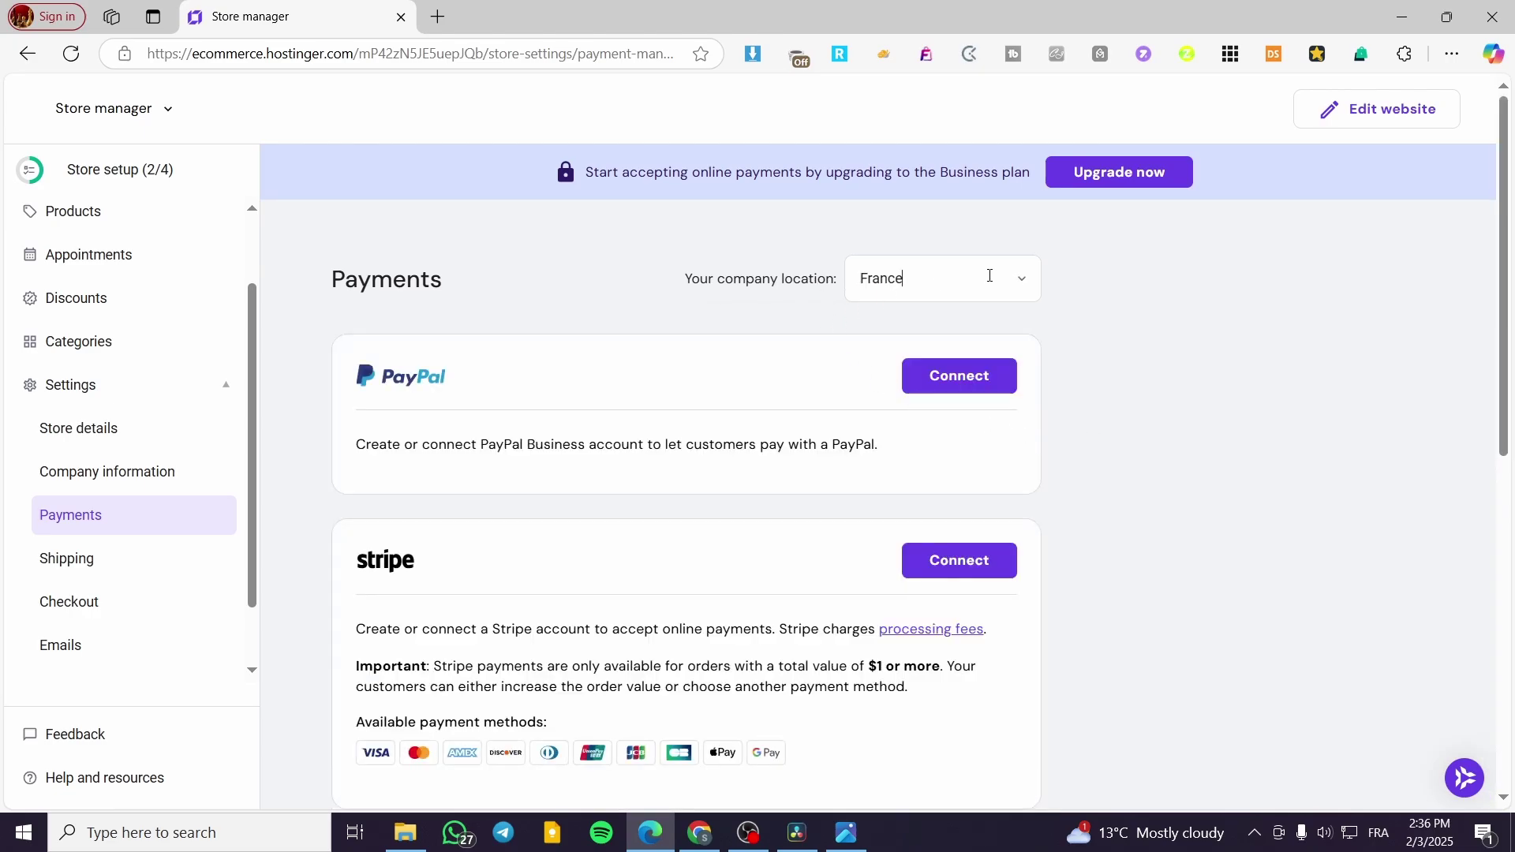
pyautogui.scroll(-3, 545, 507)
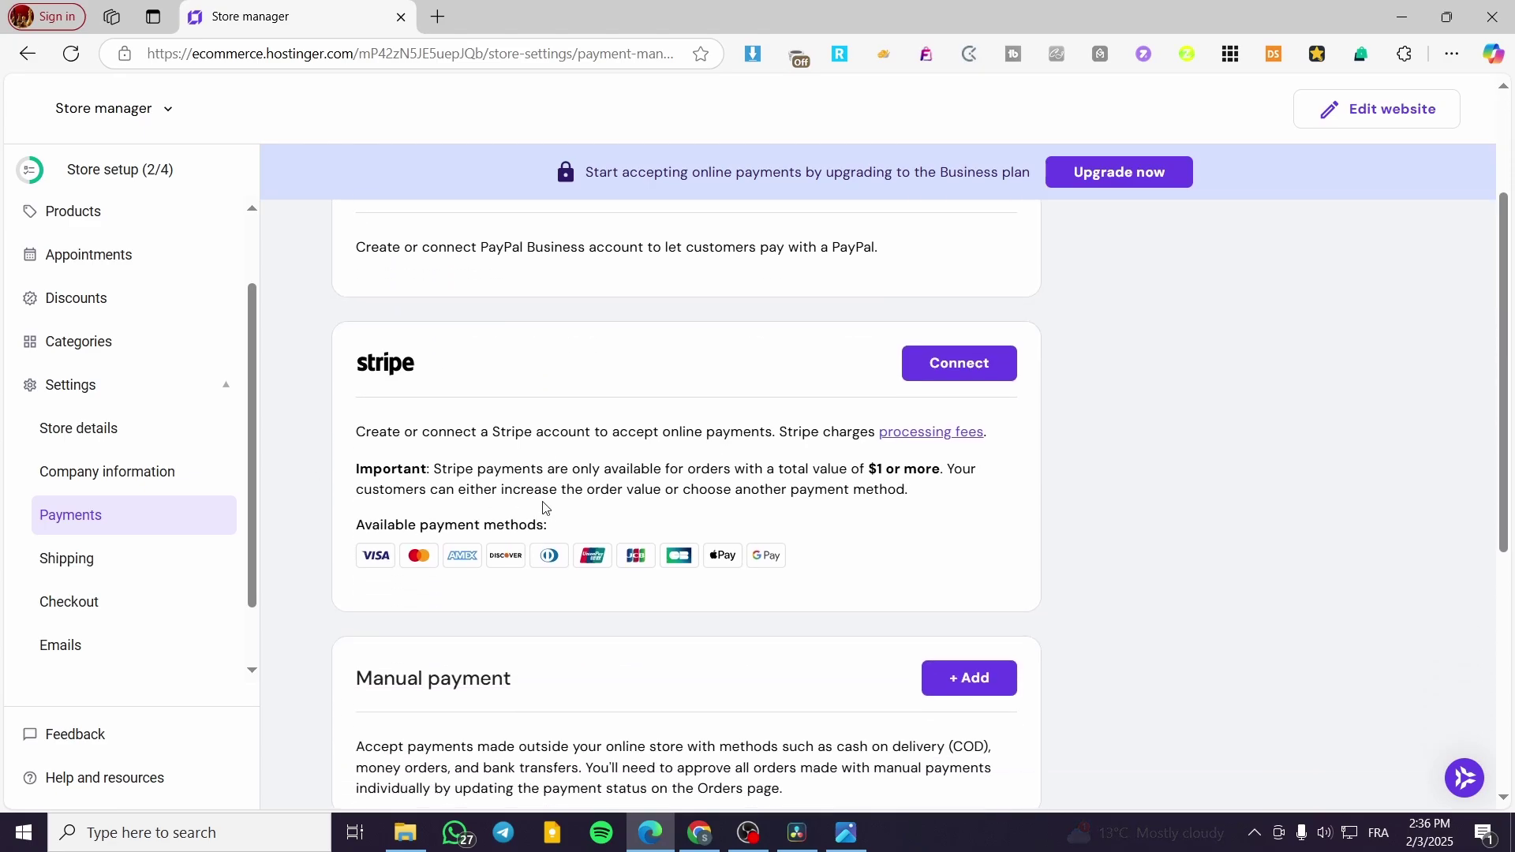
pyautogui.scroll(3, 683, 513)
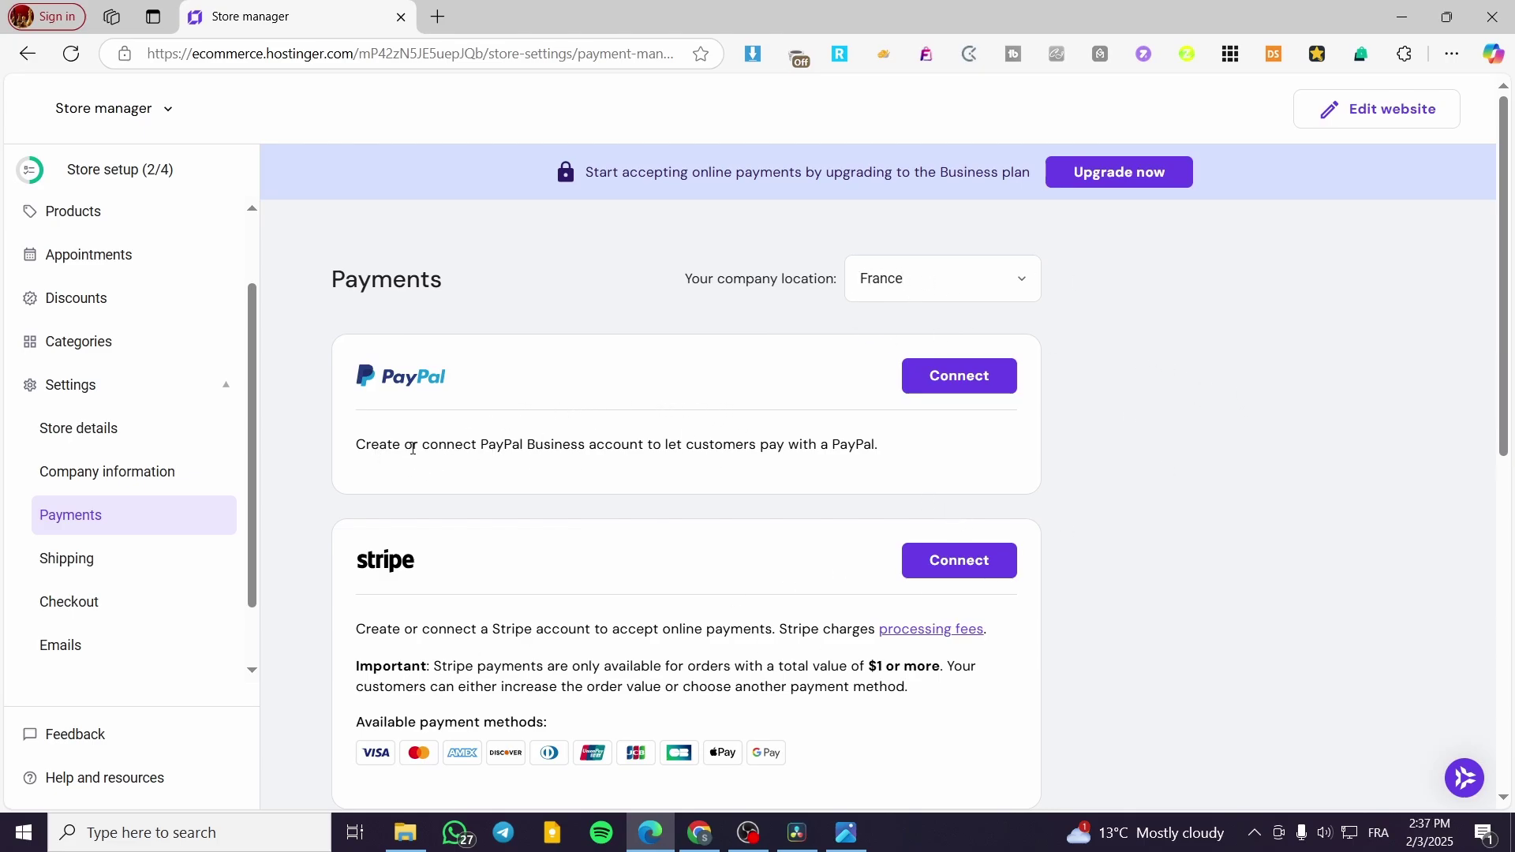
pyautogui.moveTo(479, 443); pyautogui.dragTo(588, 444)
pyautogui.click(873, 481)
pyautogui.click(954, 381)
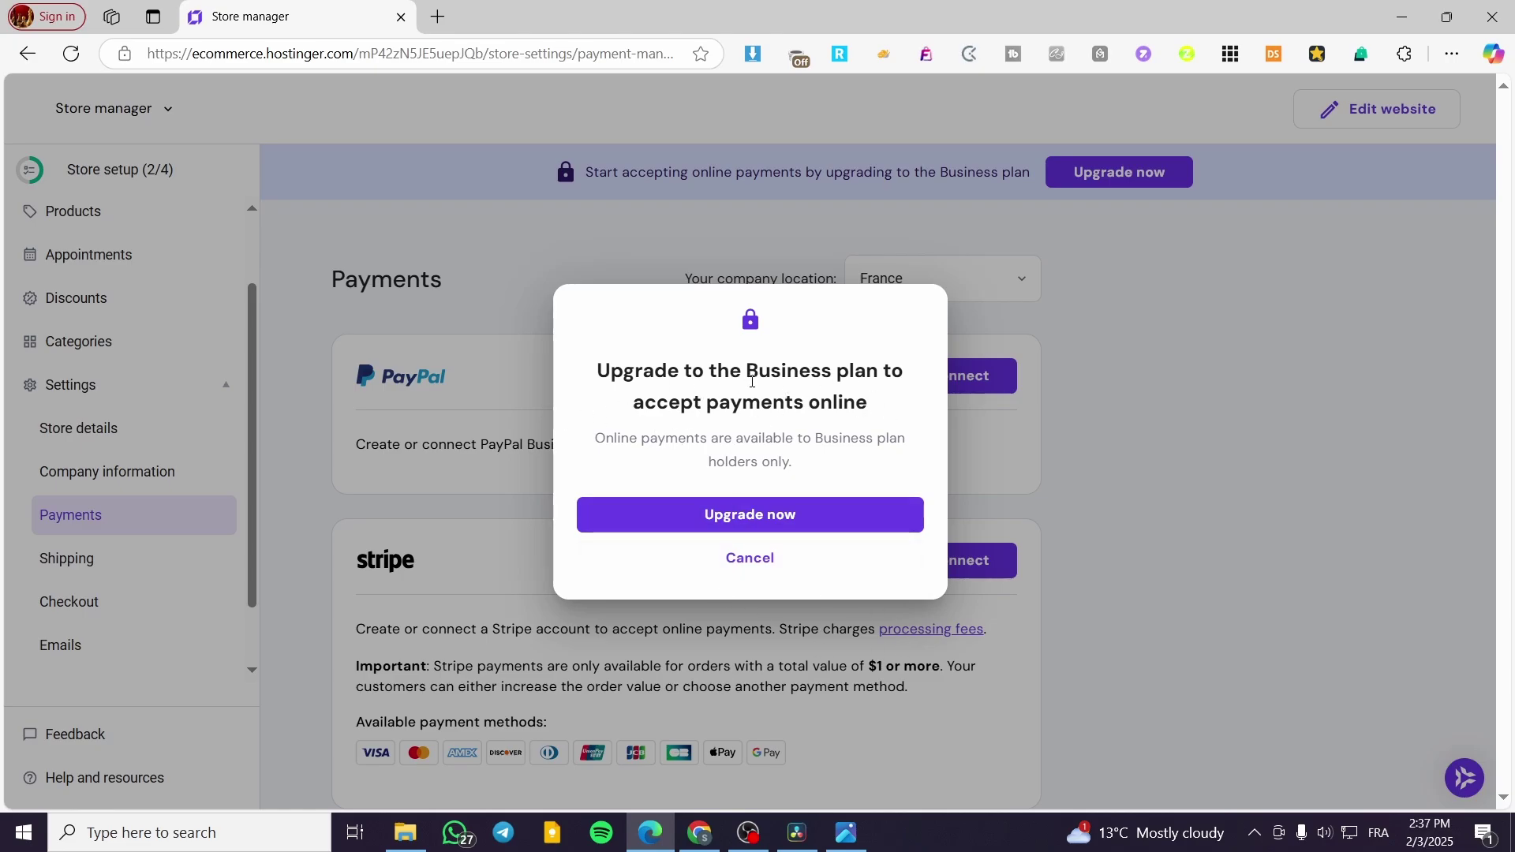
pyautogui.moveTo(753, 379); pyautogui.dragTo(878, 377)
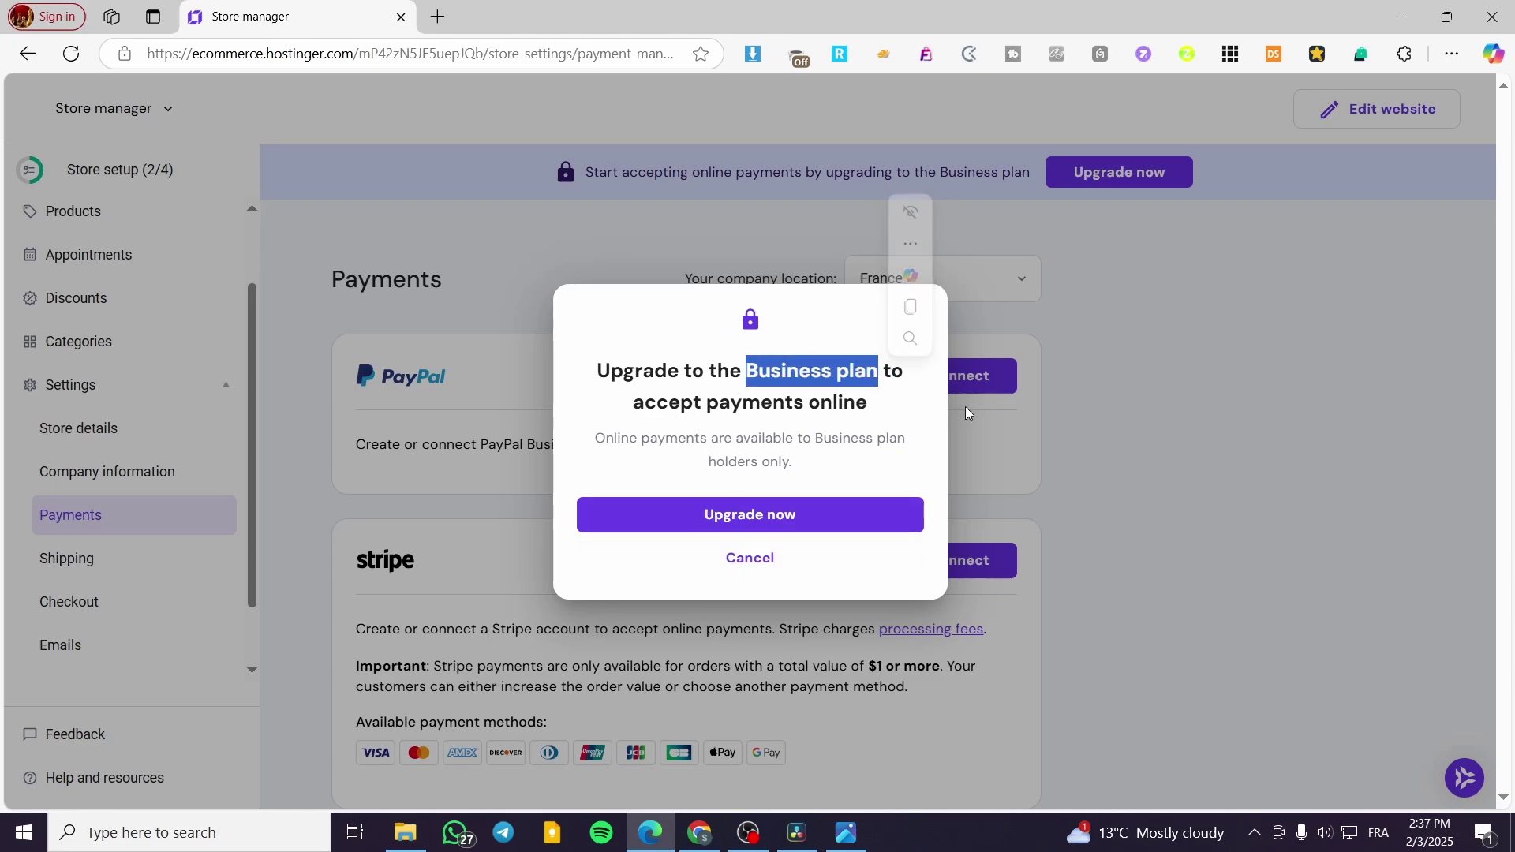
pyautogui.click(750, 559)
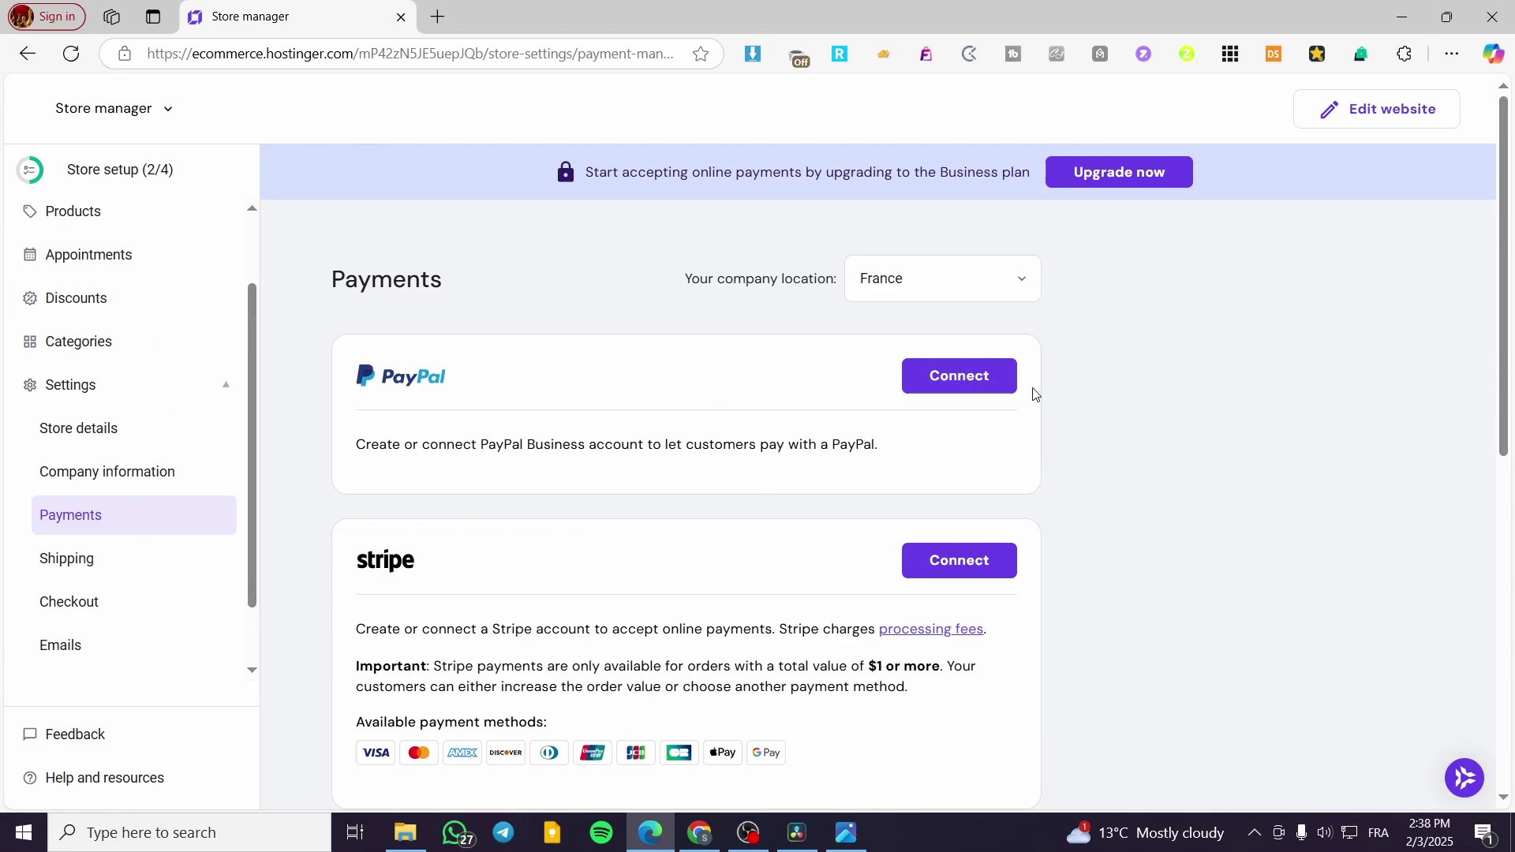
# - Open the store's 9-product list, then view the $1.00 PayPal checkout screenshot in Photos
pyautogui.scroll(2, 255, 382)
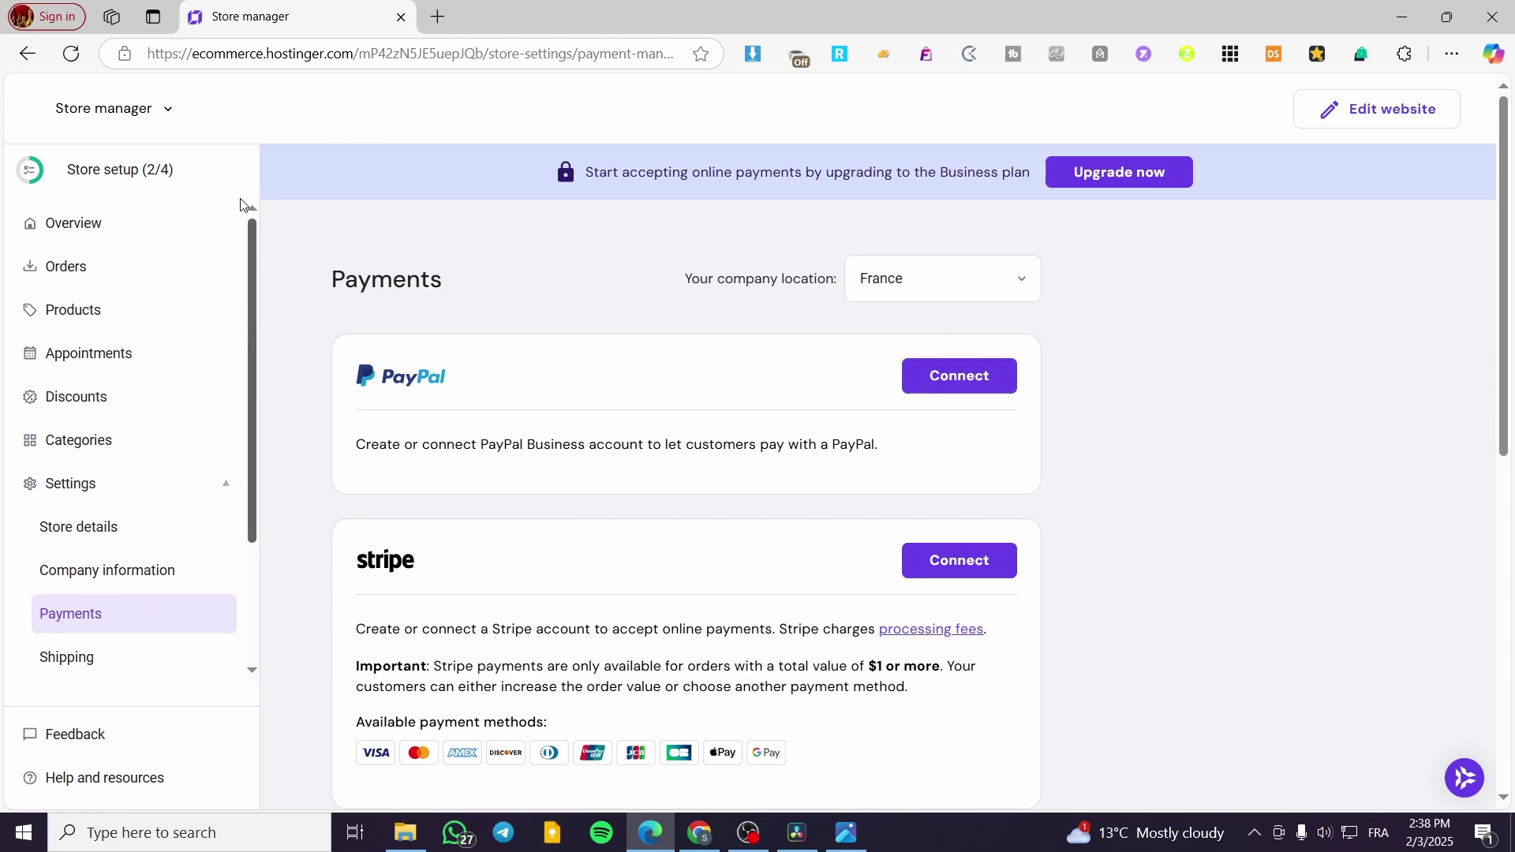
pyautogui.click(107, 231)
pyautogui.click(102, 320)
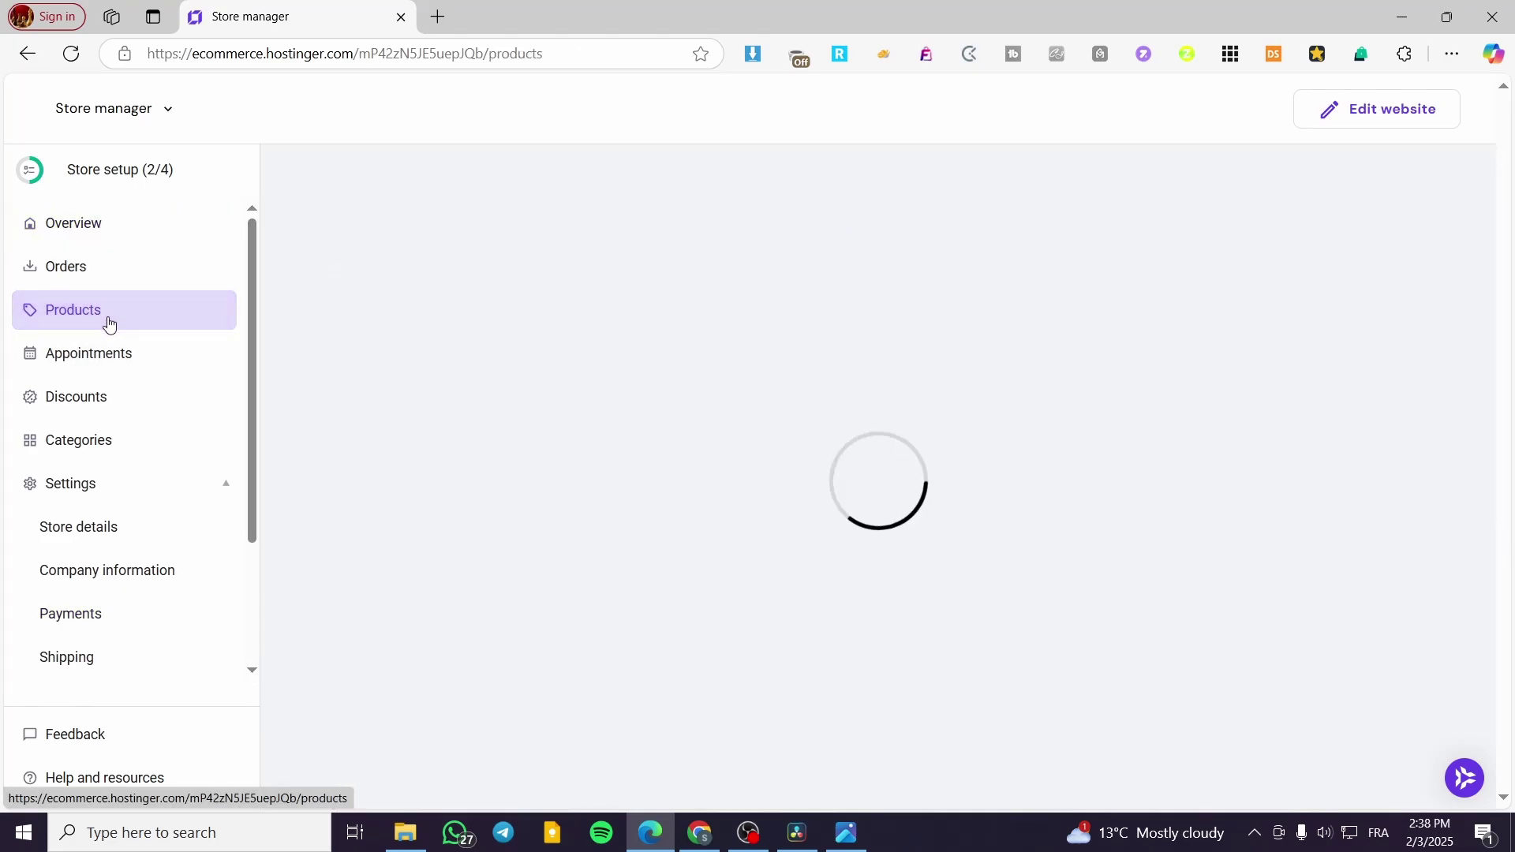
pyautogui.scroll(-5, 684, 558)
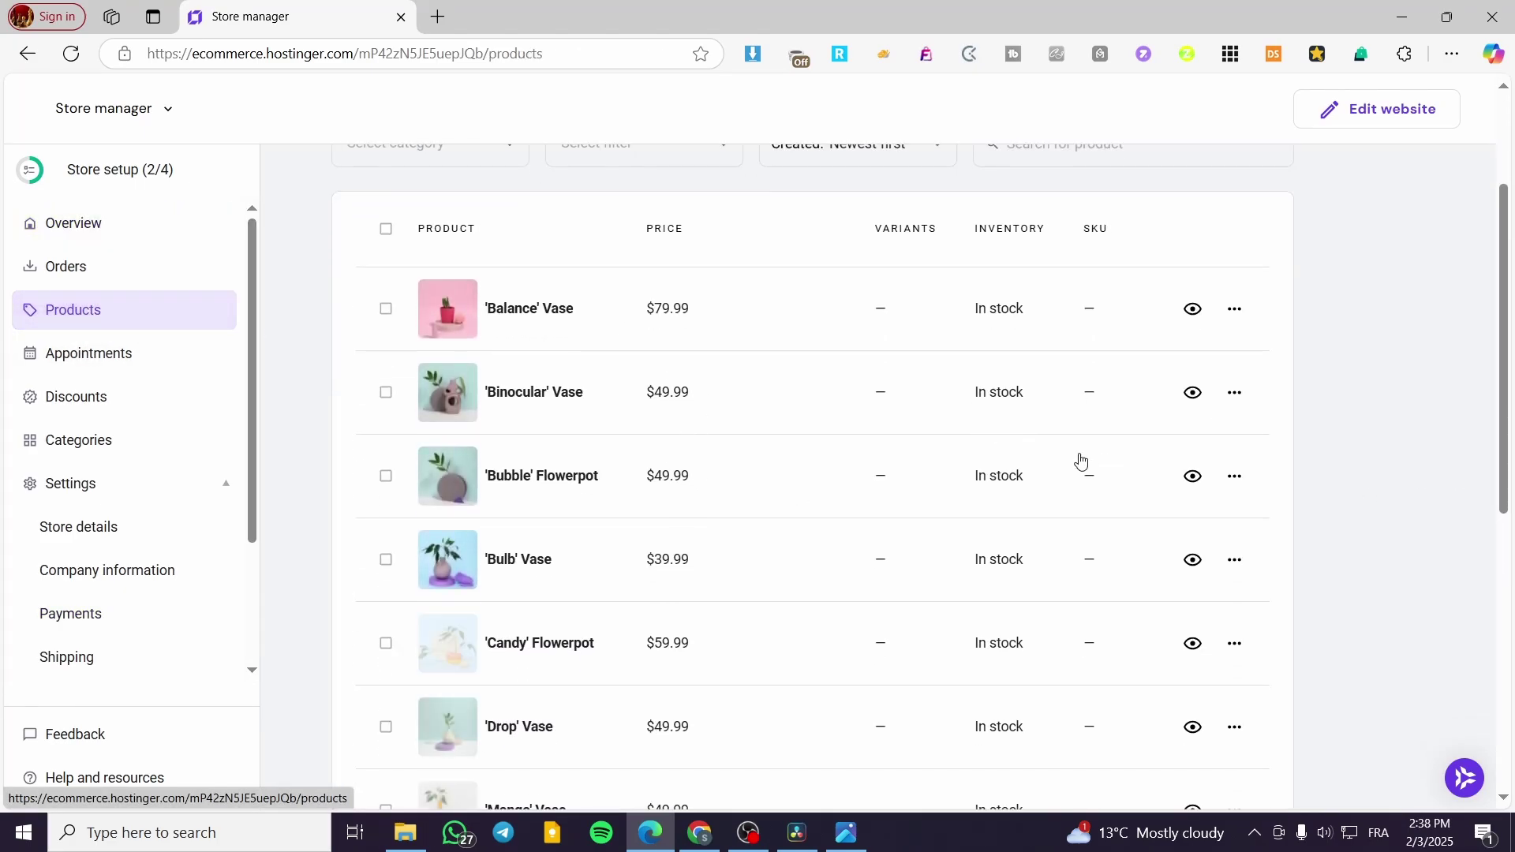
pyautogui.click(846, 833)
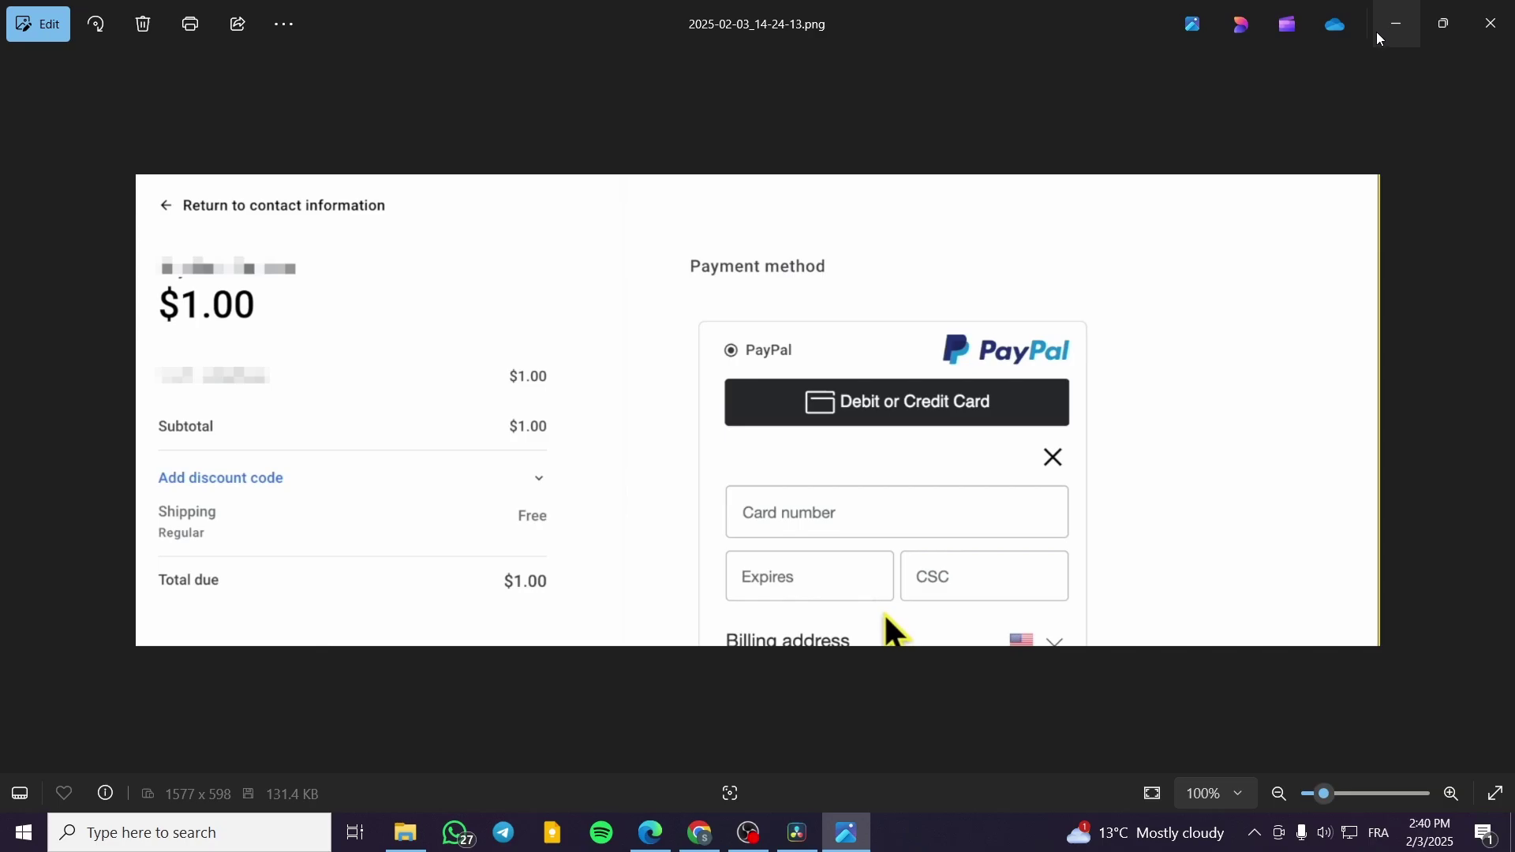
# - Minimize the Photos window to return to the store's Products page
pyautogui.click(1379, 39)
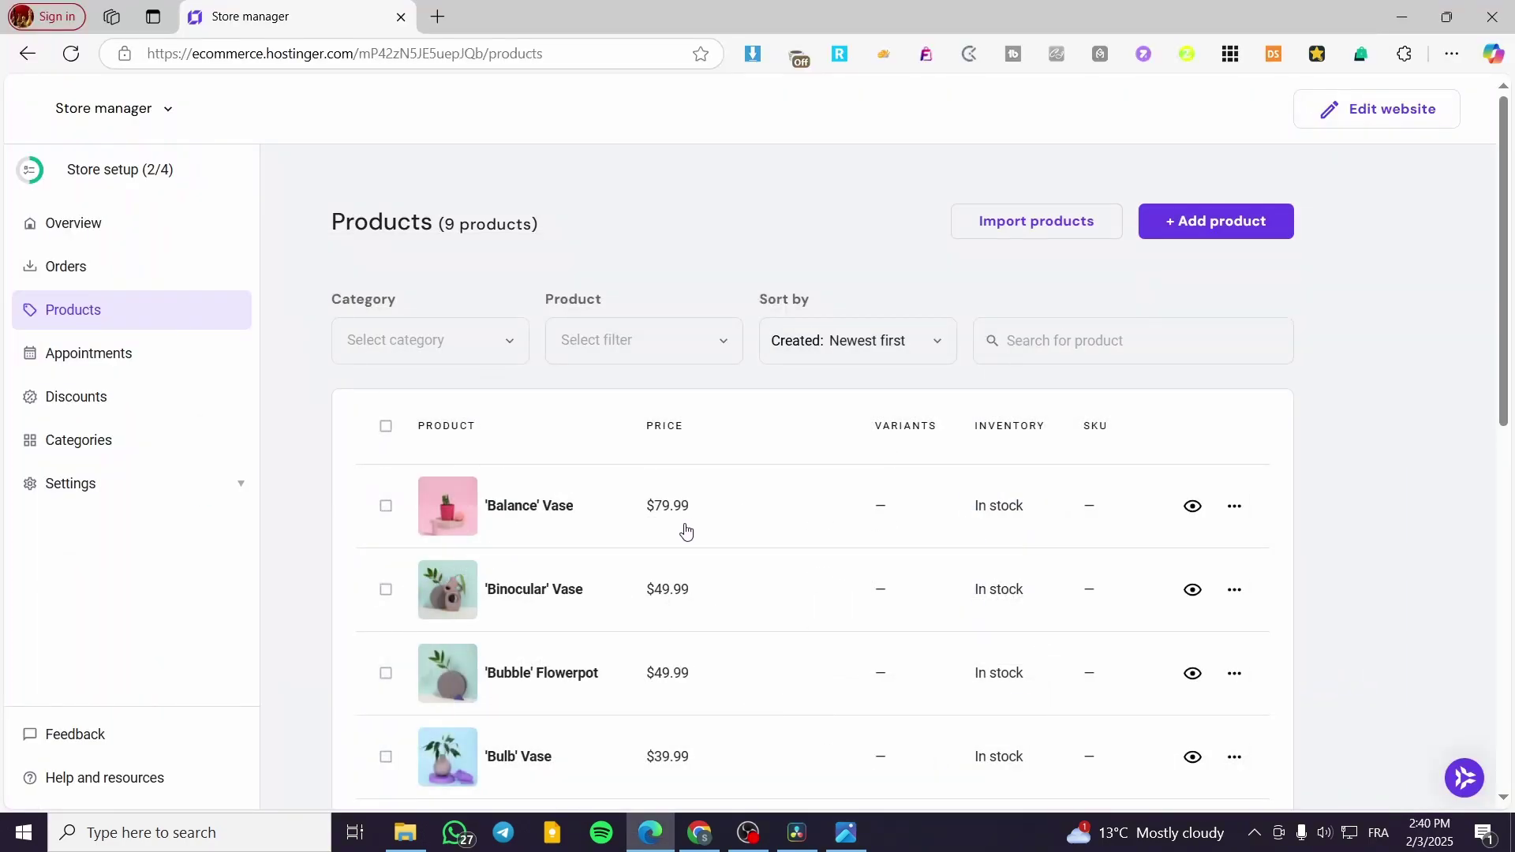
# - Check the store's Shipping settings, then return to the Payments settings
pyautogui.moveTo(1195, 512)
pyautogui.click(120, 494)
pyautogui.click(93, 657)
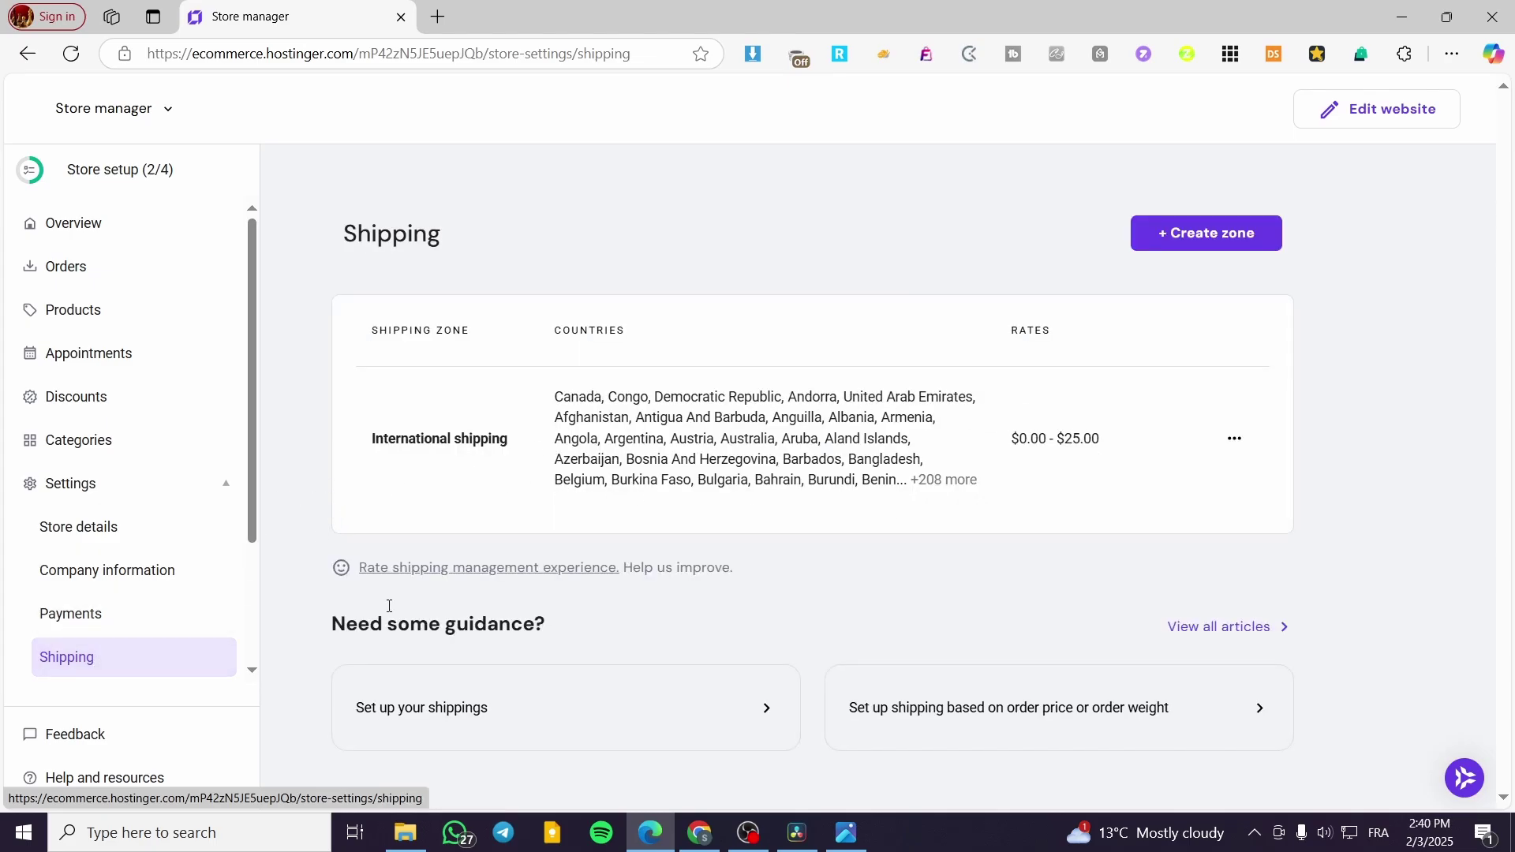
pyautogui.click(71, 613)
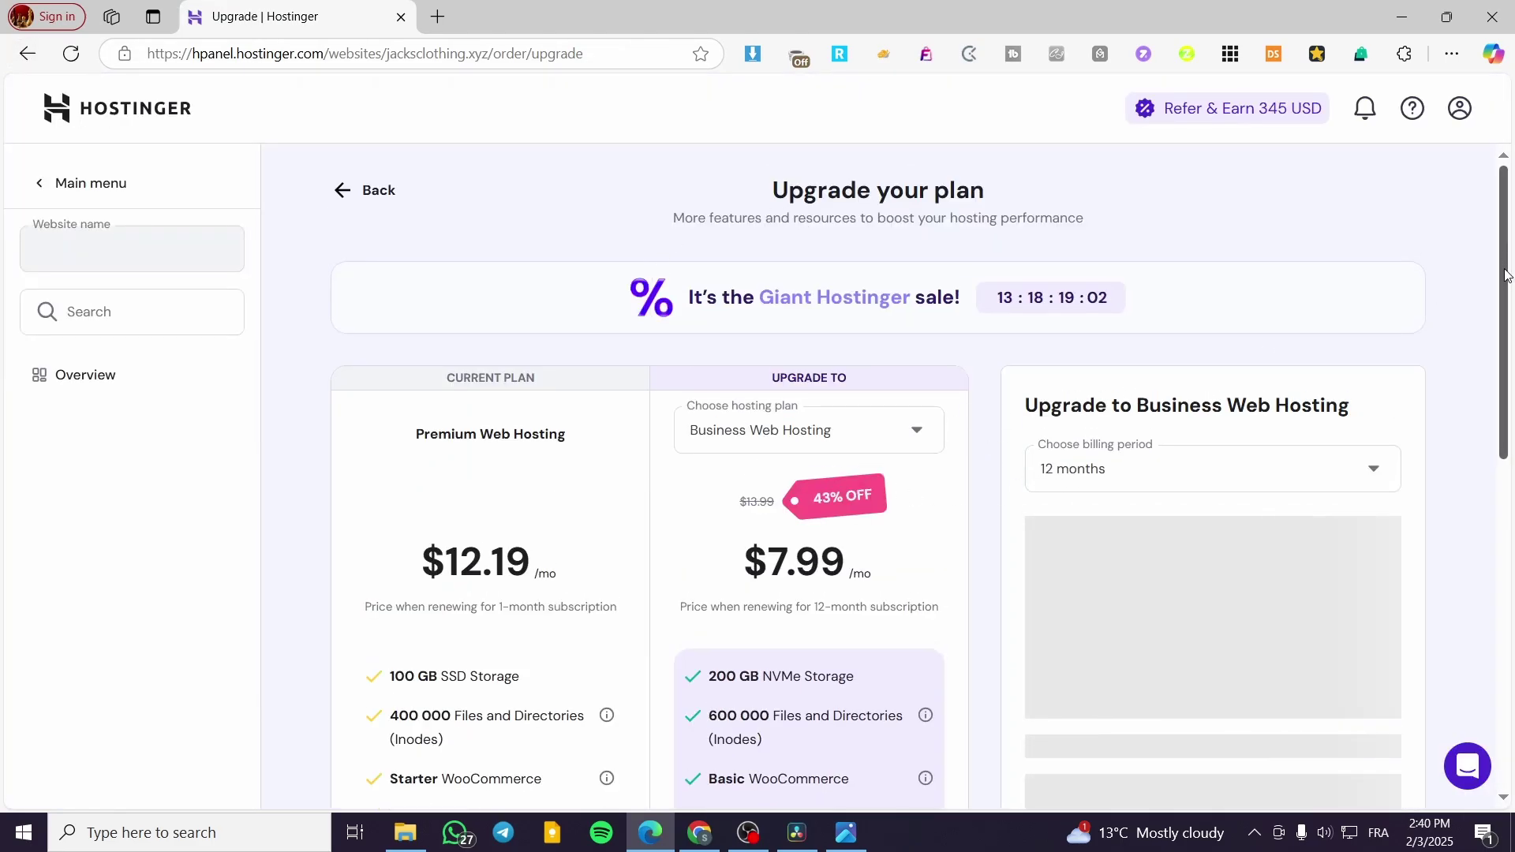
# - Review the Business Web Hosting upgrade summary: 12-month subscription, $95.88 total
pyautogui.scroll(-1, 1018, 308)
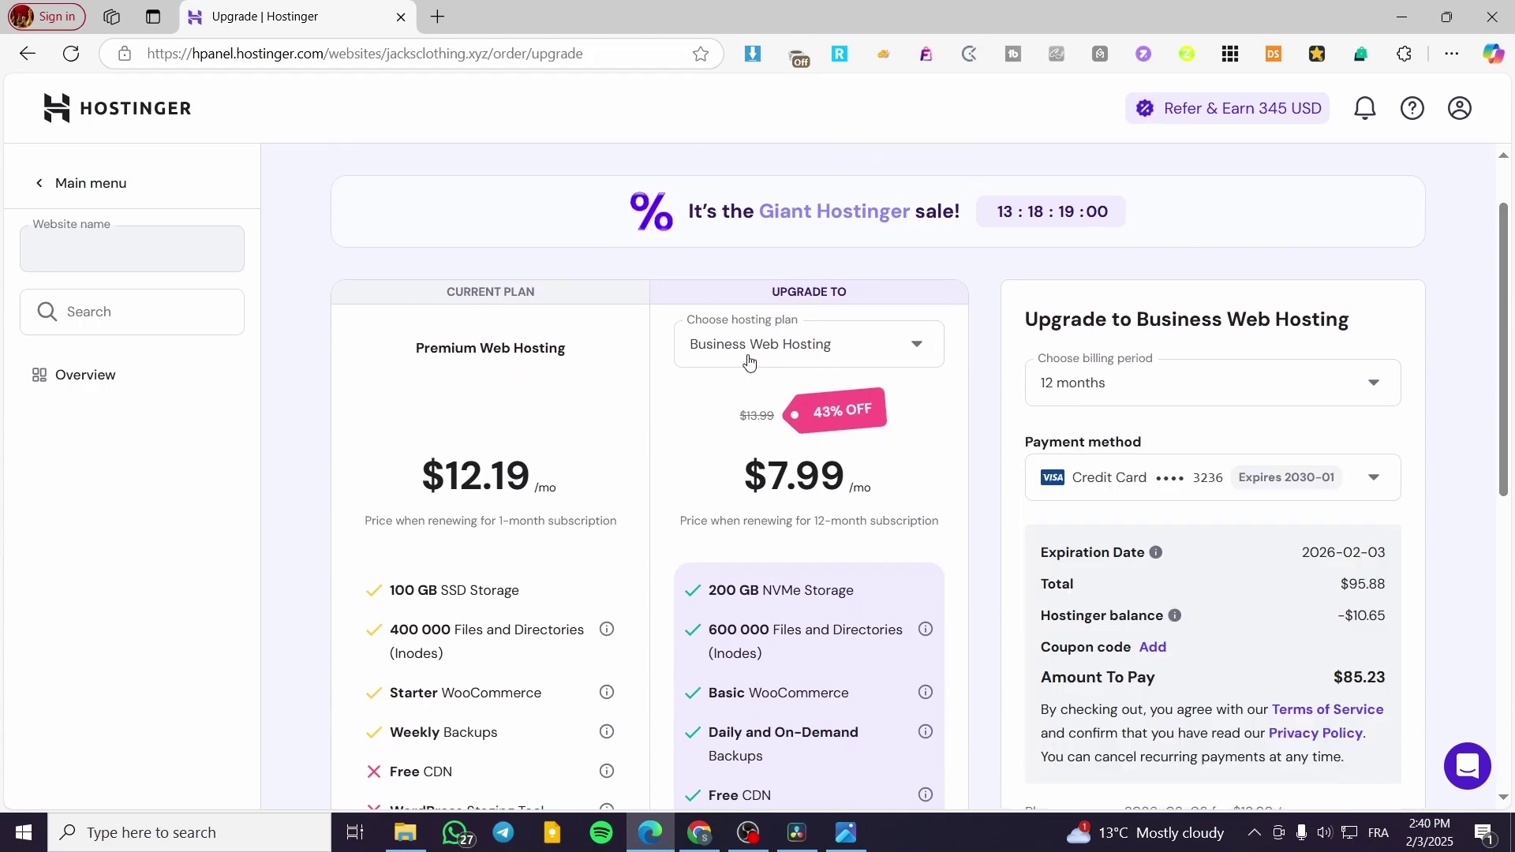
pyautogui.scroll(-1, 802, 332)
pyautogui.scroll(-2, 803, 332)
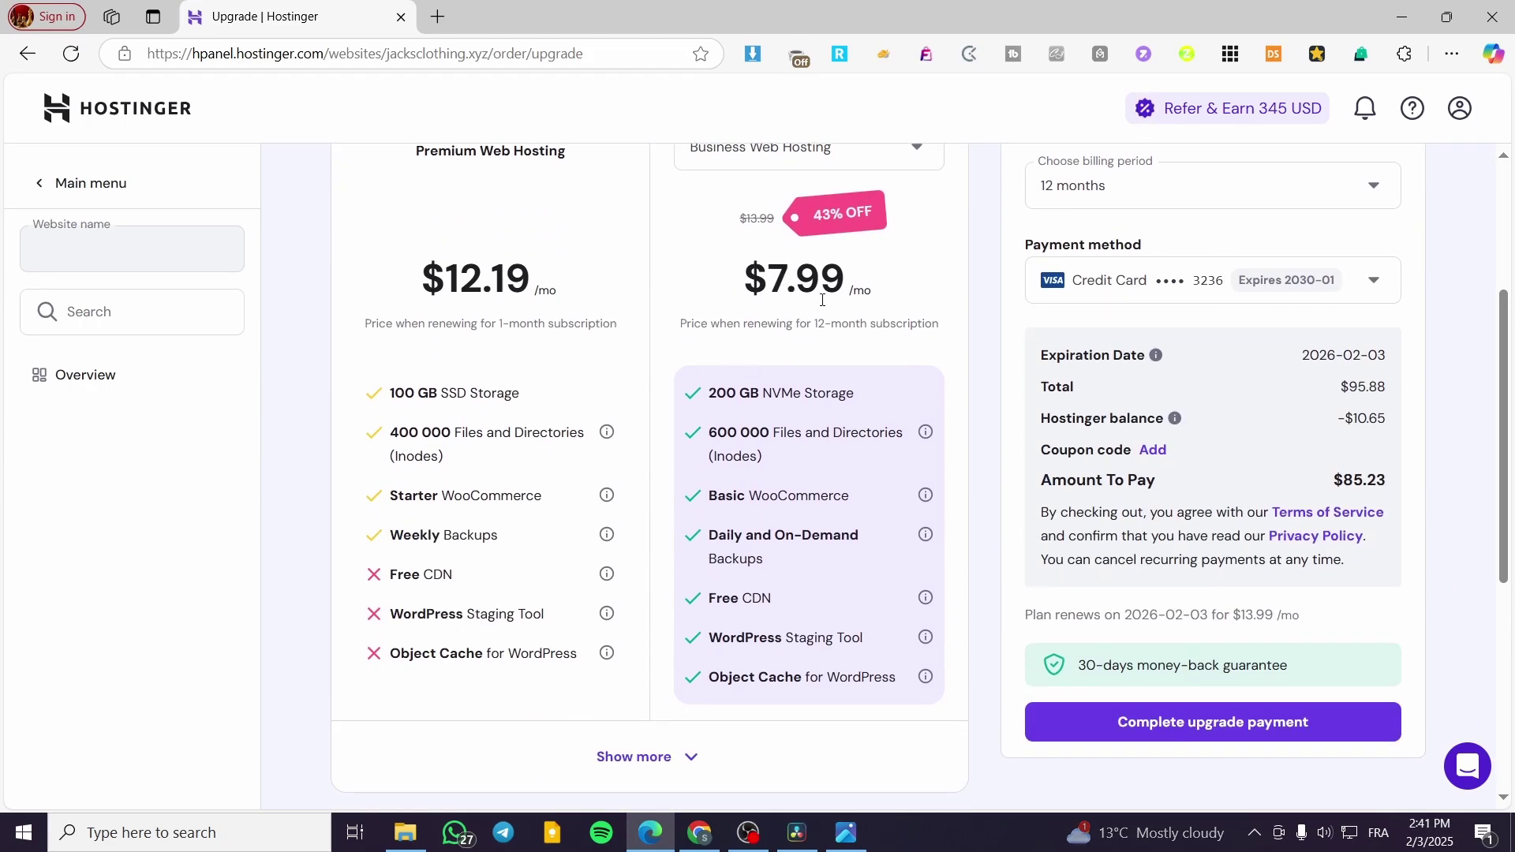
pyautogui.scroll(2, 876, 320)
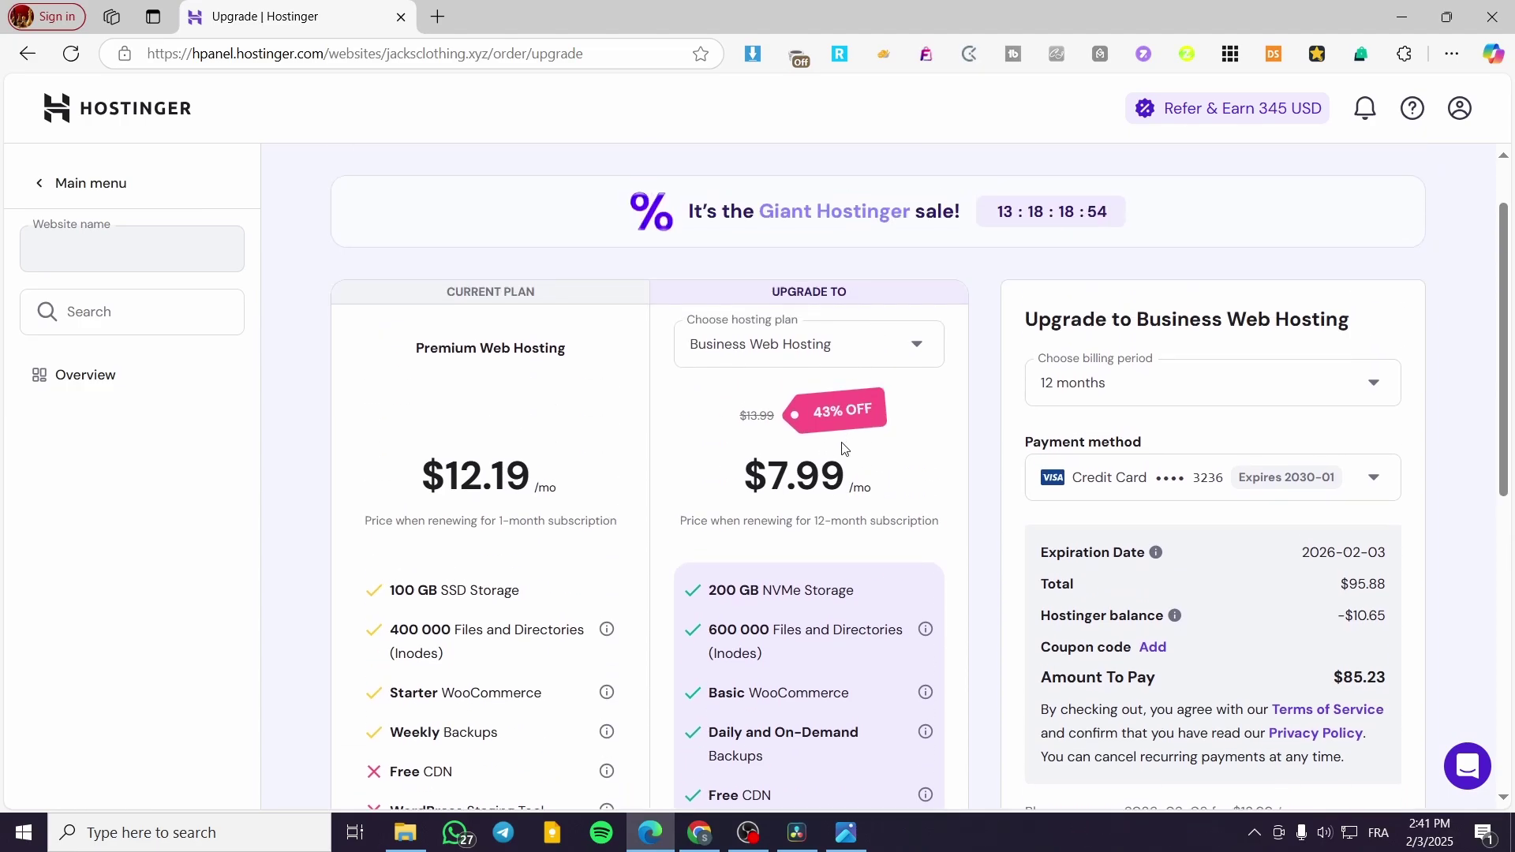
pyautogui.scroll(-1, 846, 450)
pyautogui.moveTo(809, 418); pyautogui.dragTo(952, 423)
pyautogui.click(934, 453)
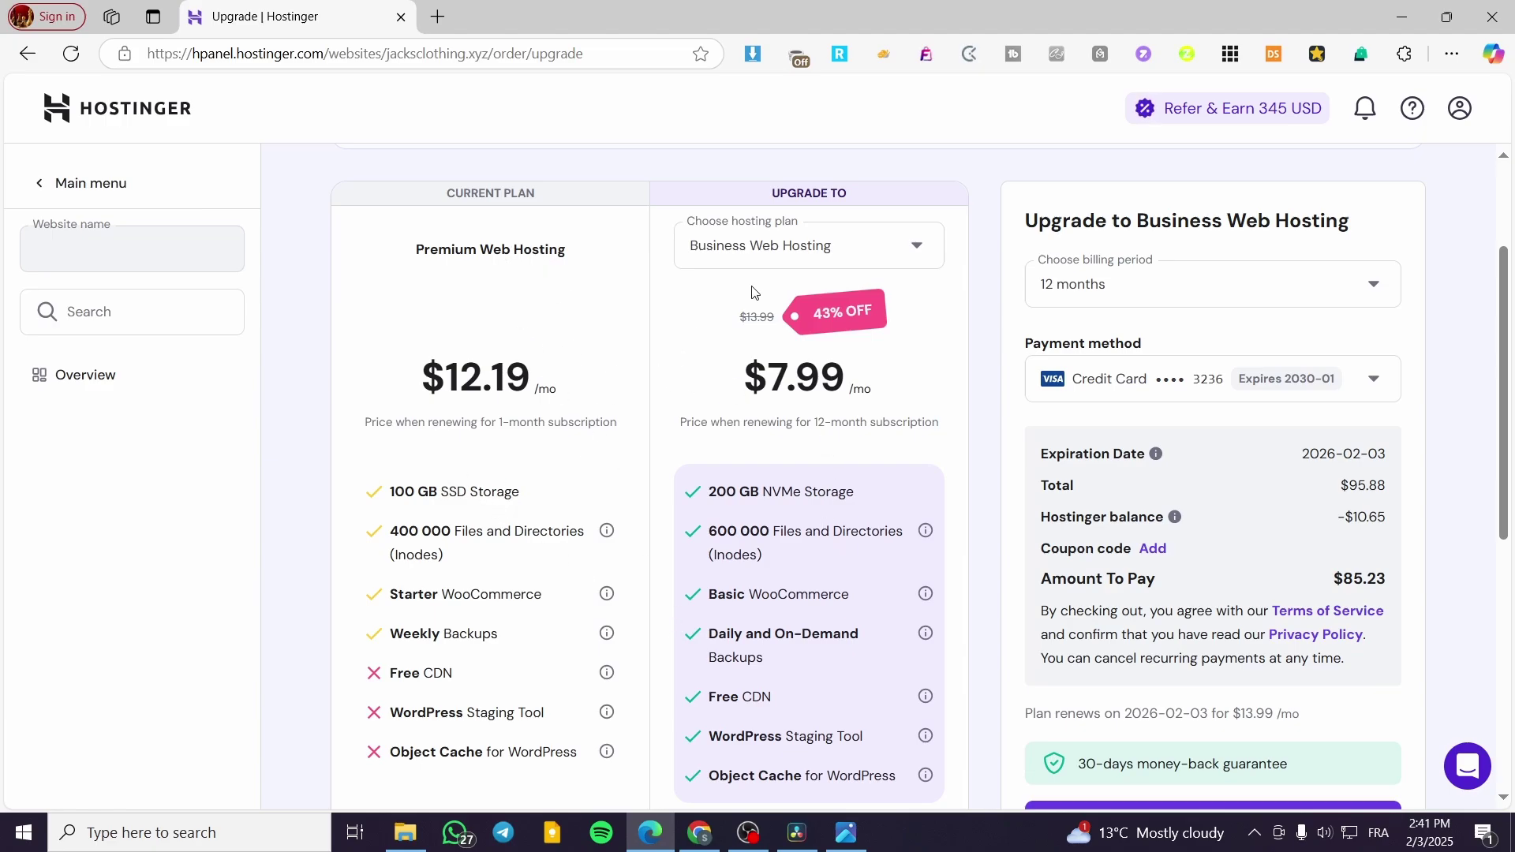
# - Check the hosting plan list, keep Business Web Hosting, and close the upgrade page
pyautogui.click(791, 261)
pyautogui.click(793, 261)
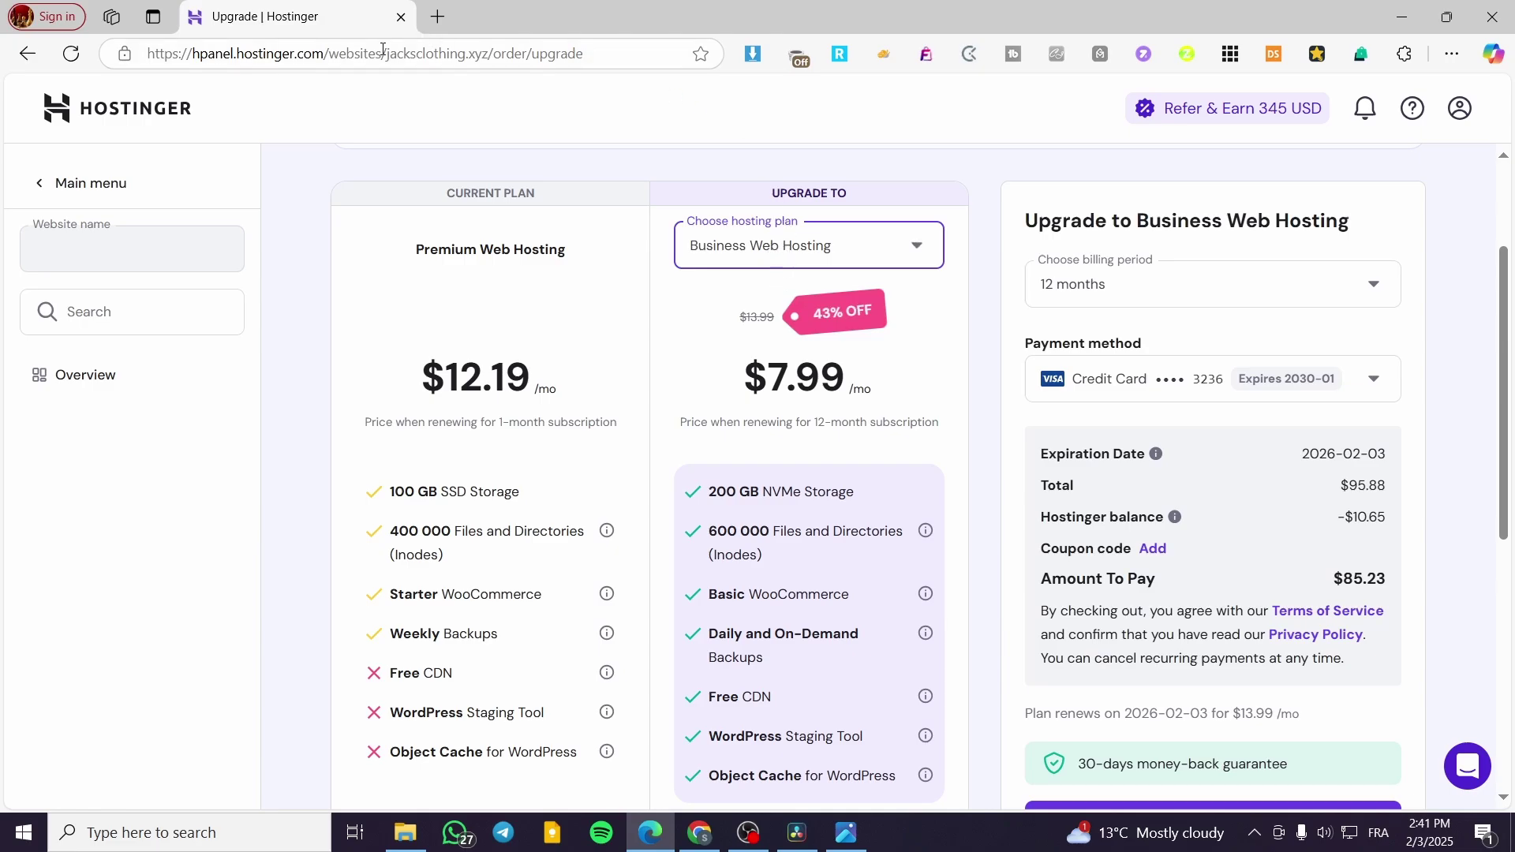
pyautogui.click(77, 94)
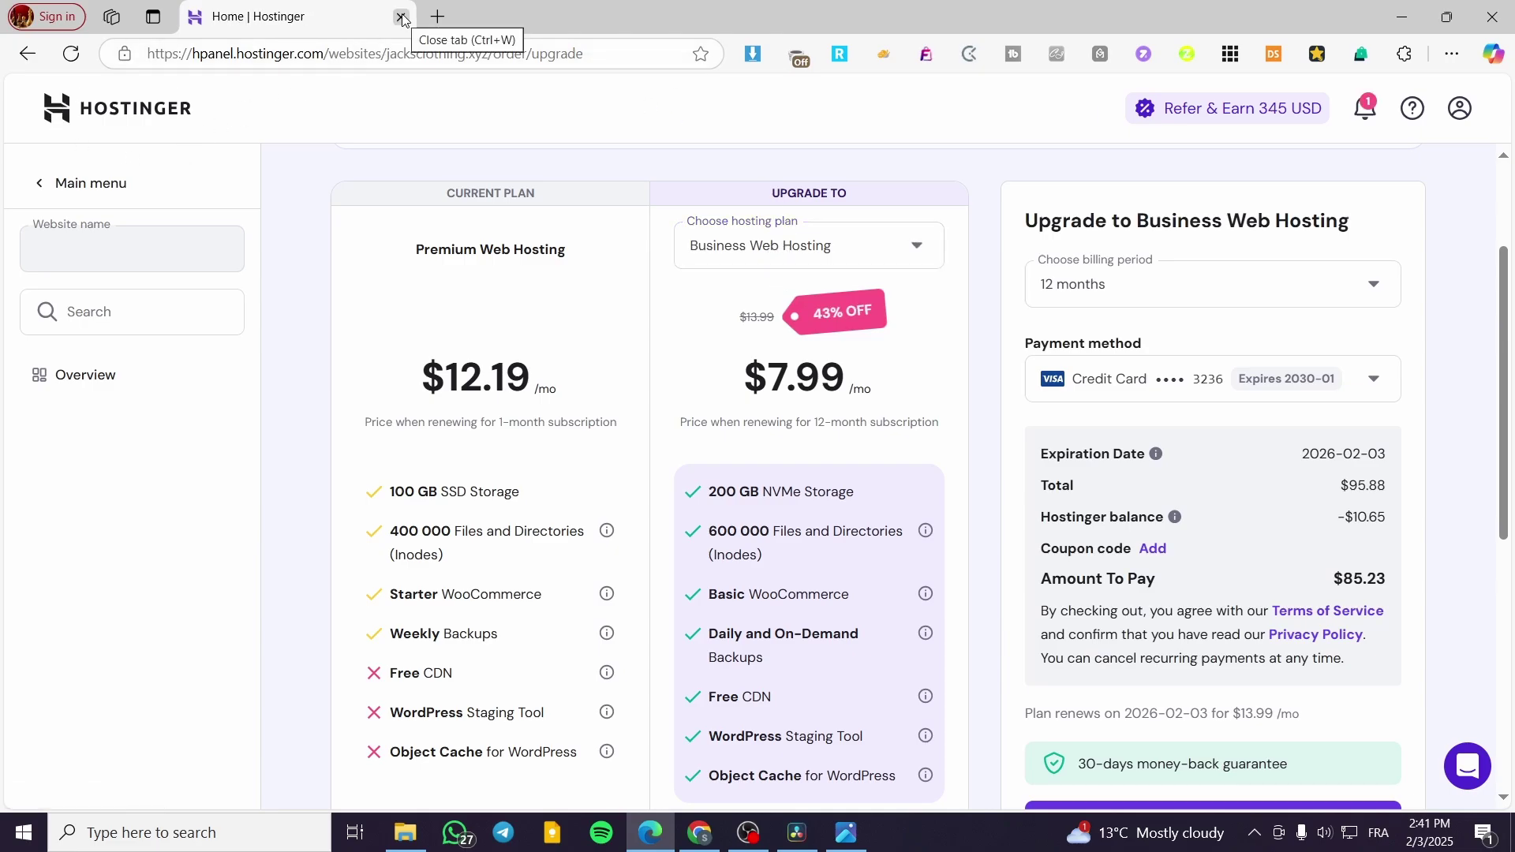